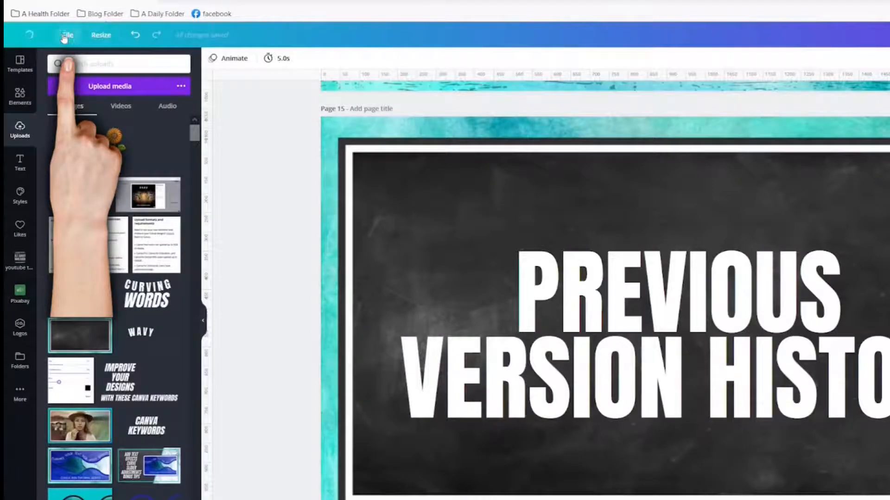
Open the version history of the current design.
click(64, 35)
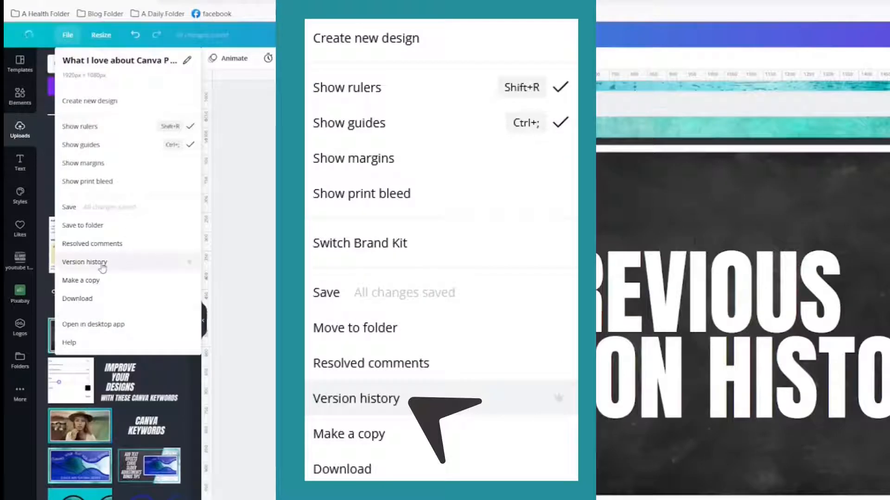
click(102, 263)
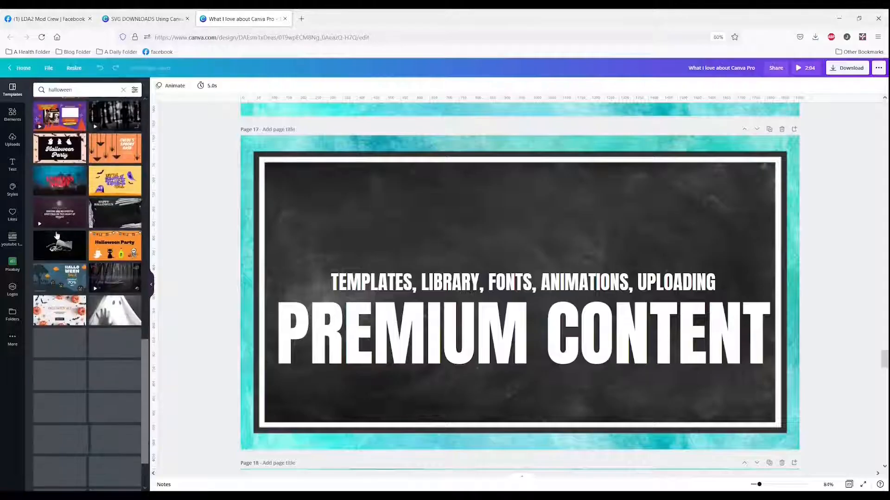
Browse the halloween templates, check the details of the Pro Halloween party template, and view the photos in the elements library.
scroll(91, 297, down, 1)
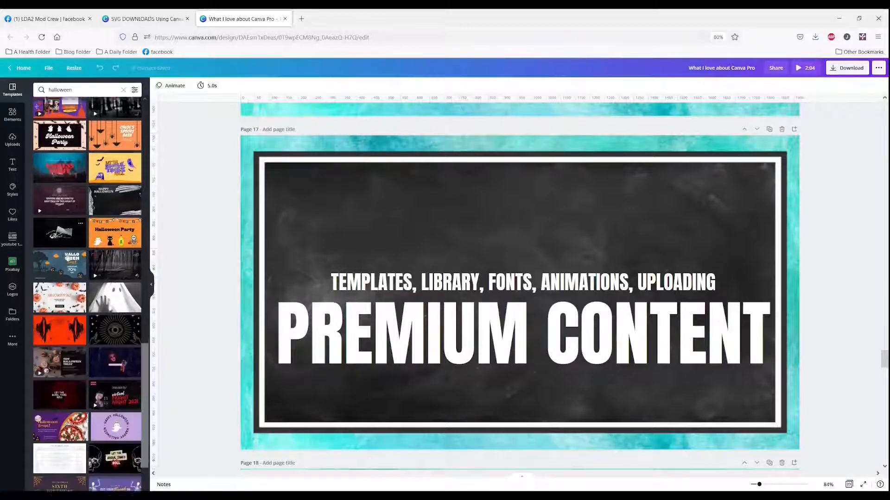
scroll(55, 233, down, 6)
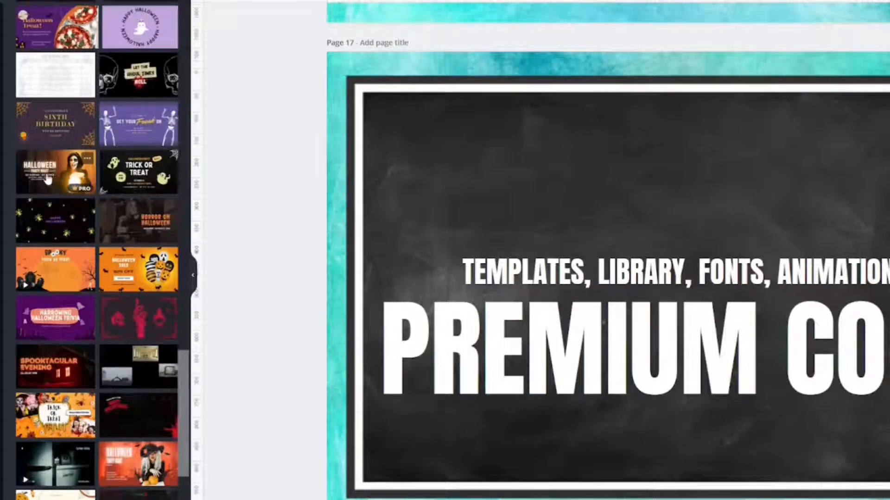
click(86, 160)
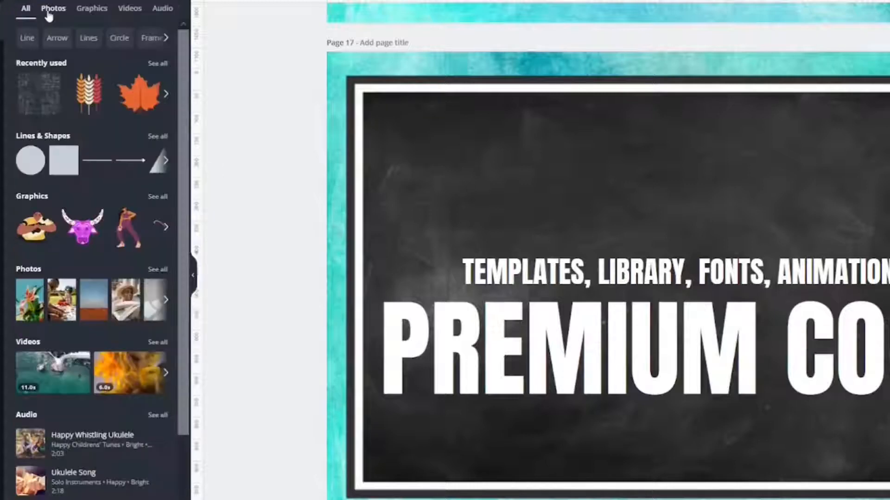
click(48, 13)
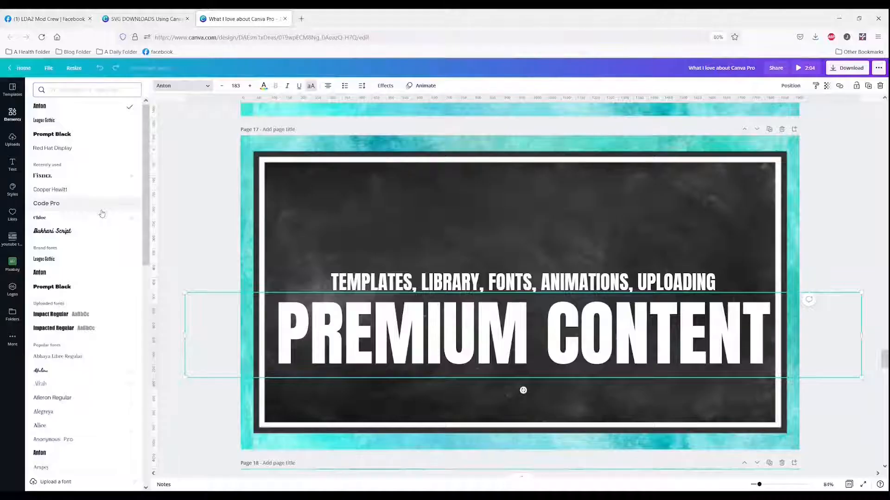
Look through the list of fonts available for the PREMIUM CONTENT heading on page 17.
scroll(84, 278, down, 10)
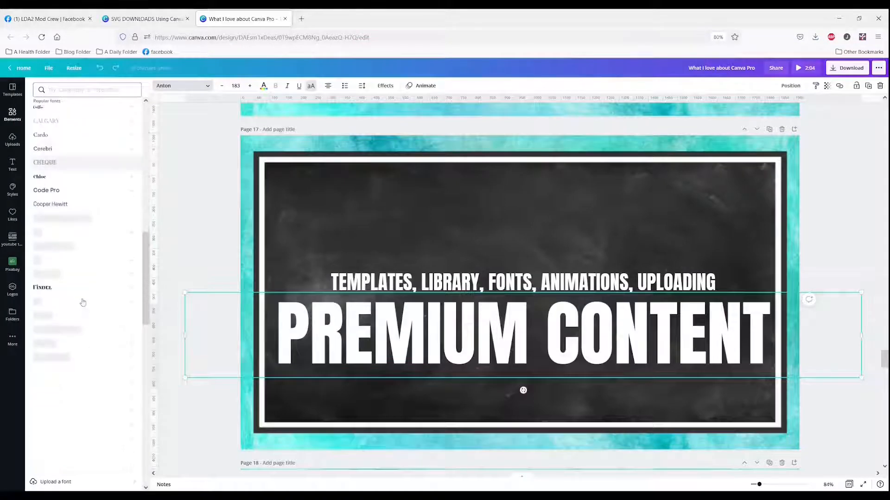
scroll(82, 302, down, 10)
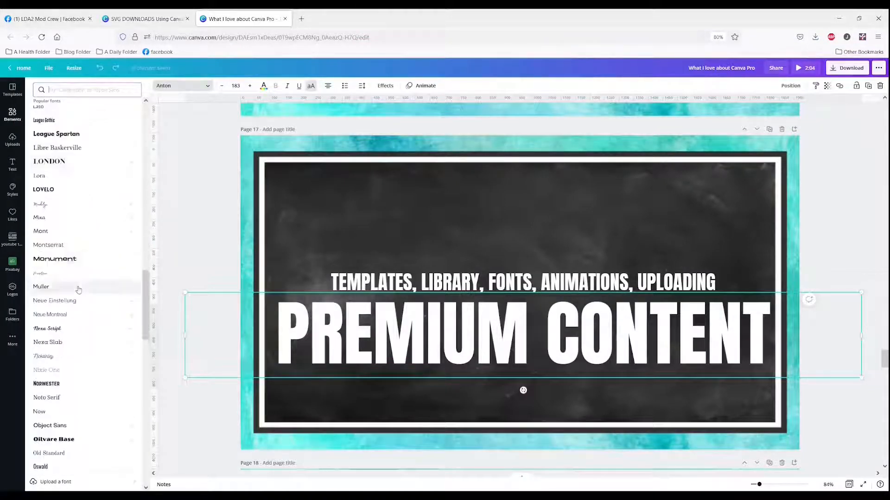
scroll(78, 290, down, 12)
click(77, 277)
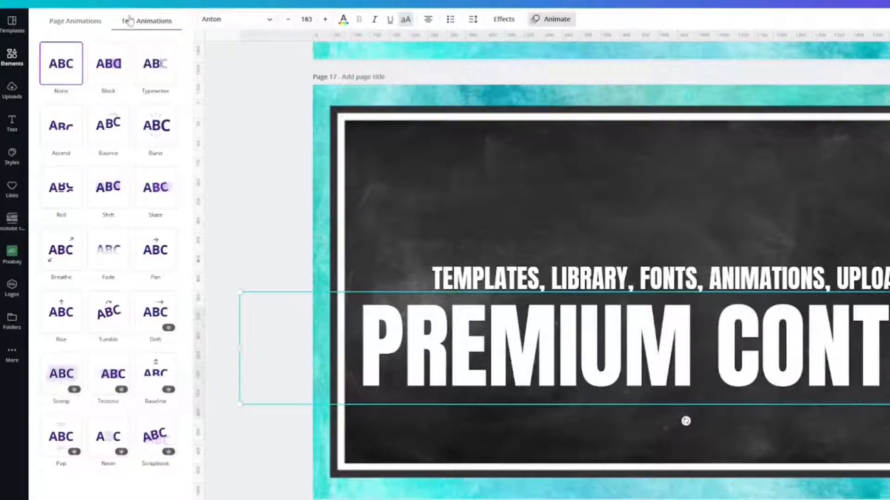
Preview the Drift and Baseline text animations on the PREMIUM CONTENT heading.
click(170, 323)
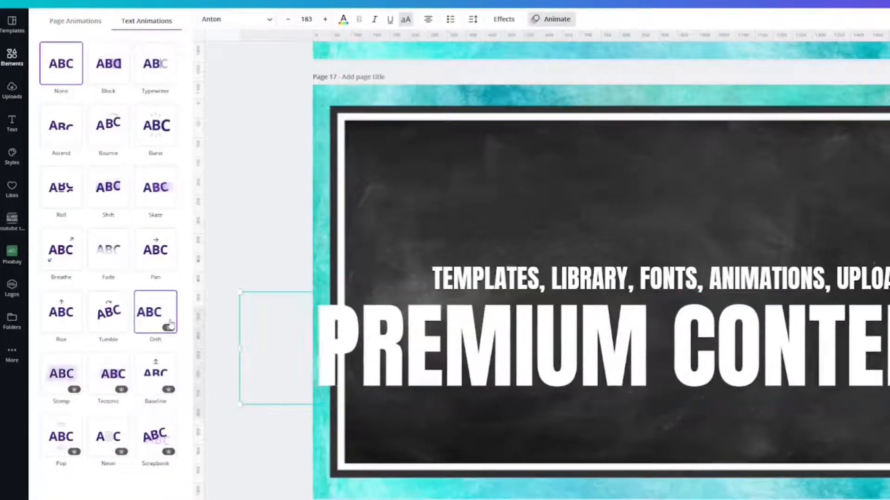
click(167, 392)
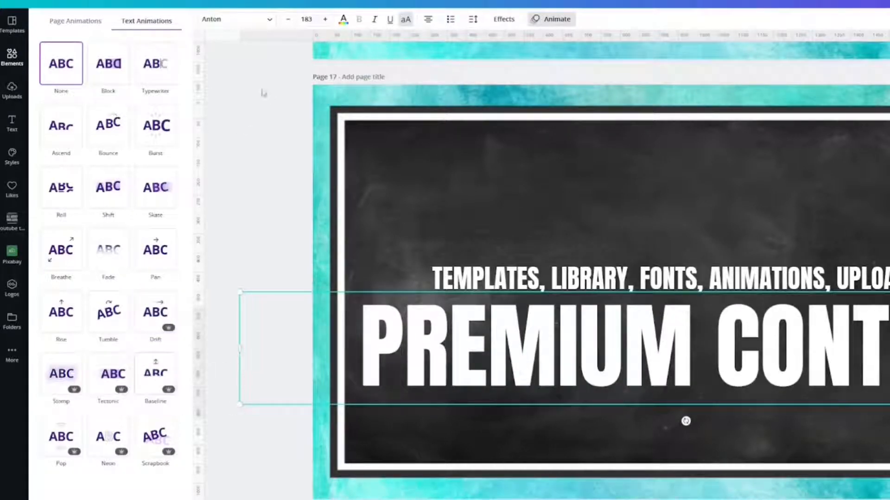
View the uploaded images and deselect the PREMIUM CONTENT heading.
click(12, 91)
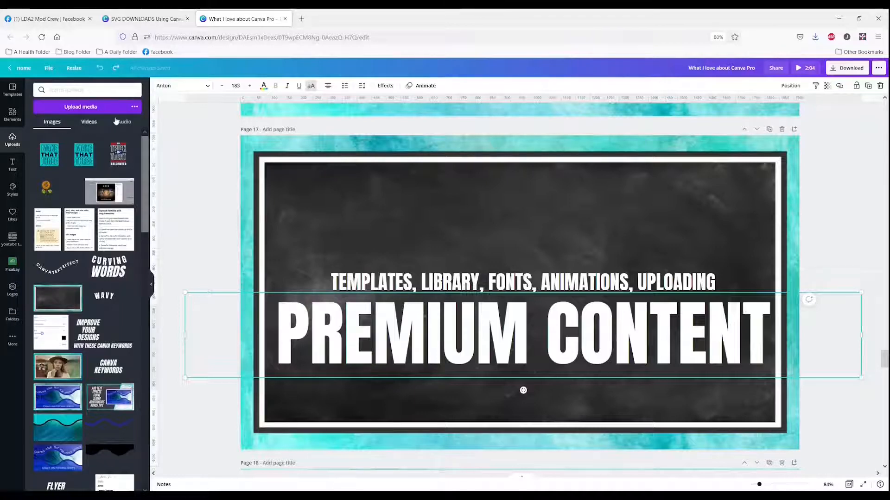
click(204, 260)
scroll(203, 259, down, 1)
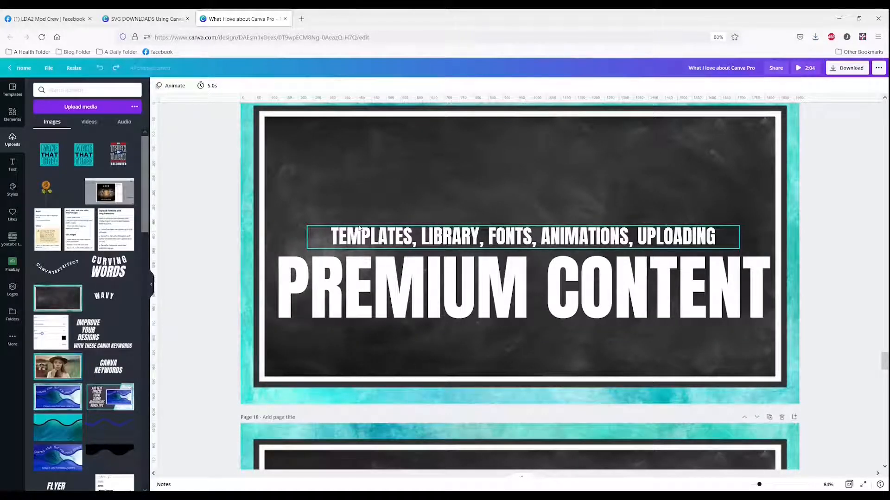
Browse the photos, graphics and audio tracks offered in the elements library.
click(13, 114)
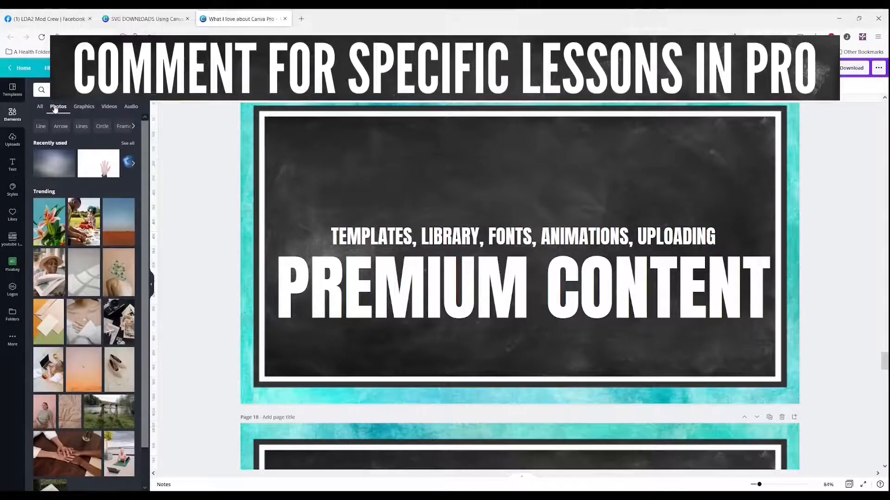
click(84, 107)
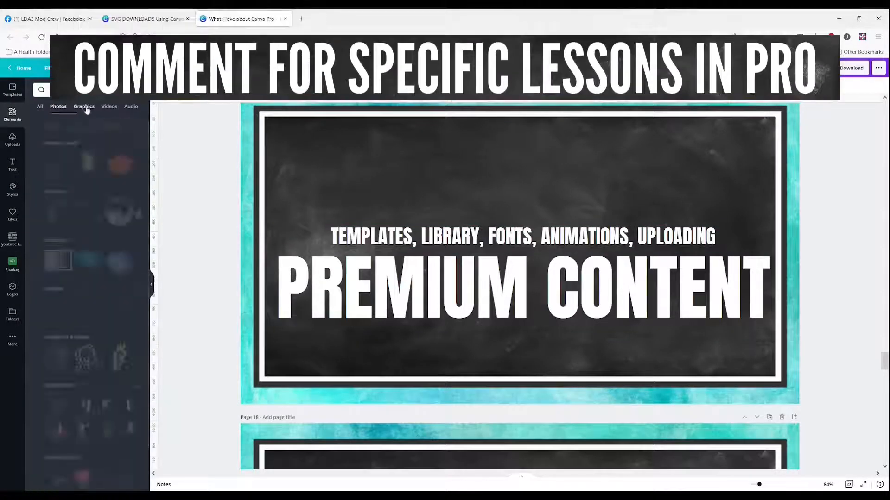
click(127, 107)
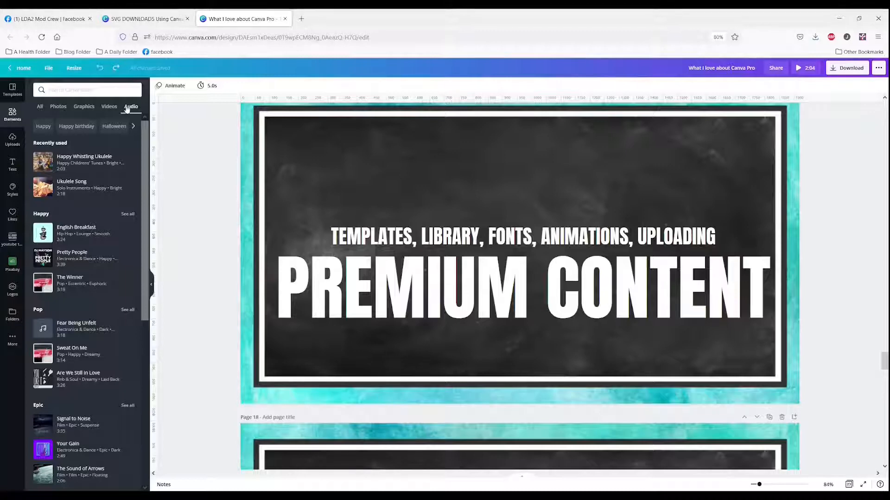
scroll(202, 262, down, 3)
scroll(202, 262, up, 2)
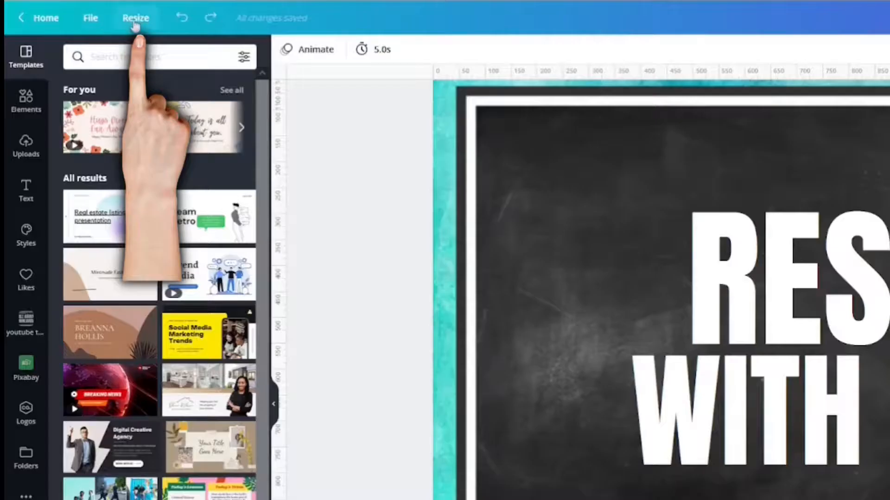
Create a resized copy of the design in the YouTube Thumbnail format, 1280 × 720 px.
click(73, 68)
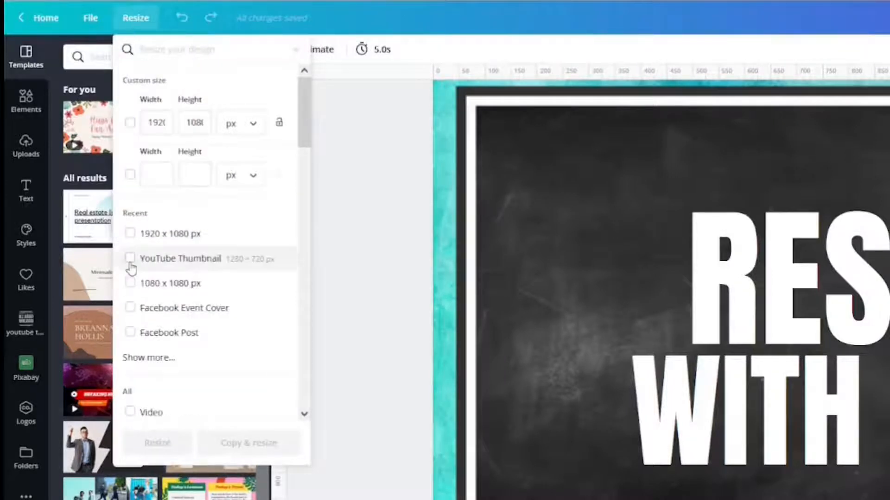
click(131, 261)
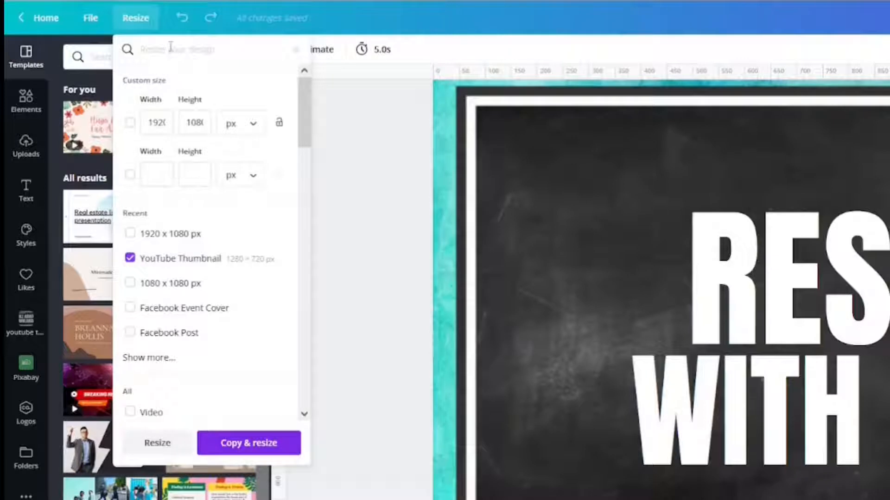
click(255, 445)
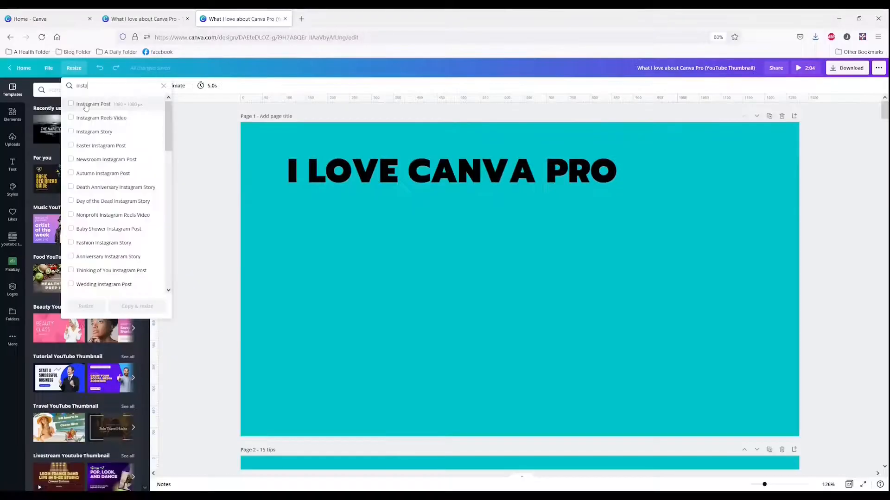
Create a resized copy of the thumbnail design in the Instagram Post format and check the copy's full title.
click(85, 105)
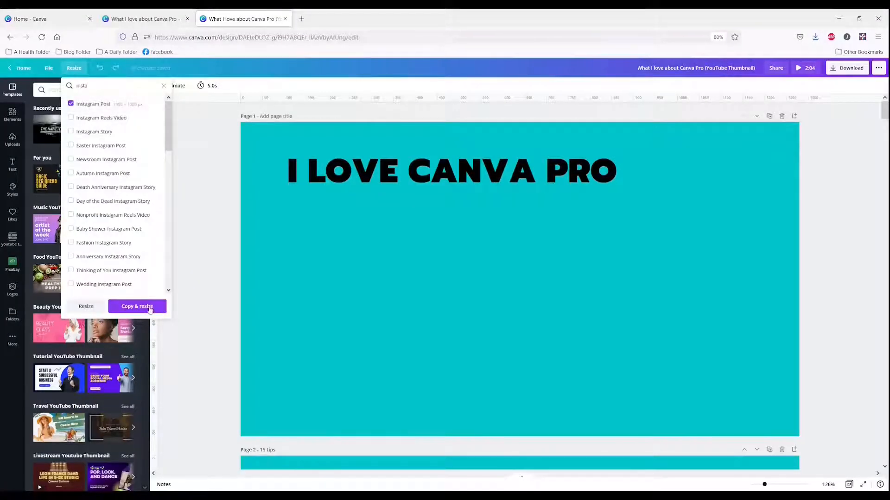
click(152, 308)
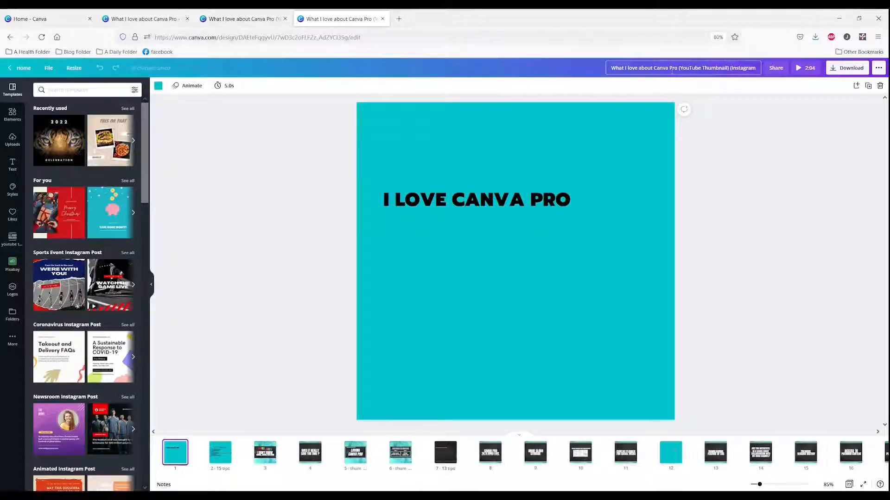
click(672, 71)
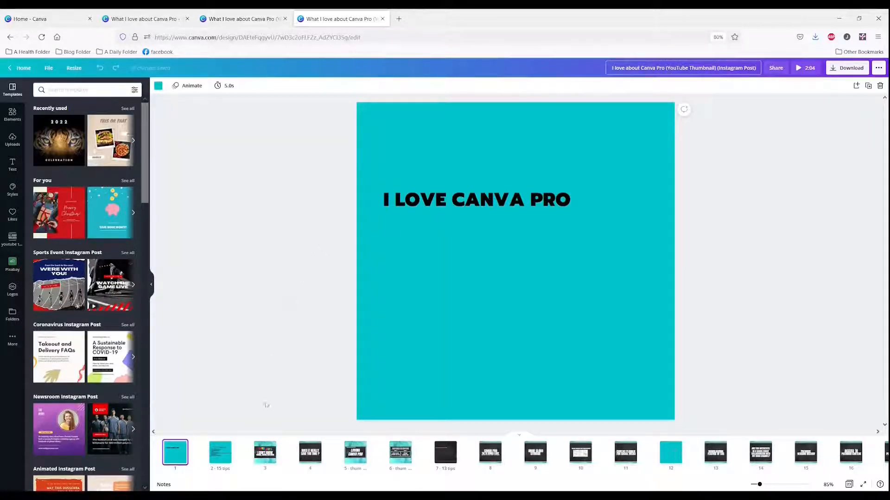
Open page 3 of the Instagram copy and unlock its chalkboard image.
click(271, 458)
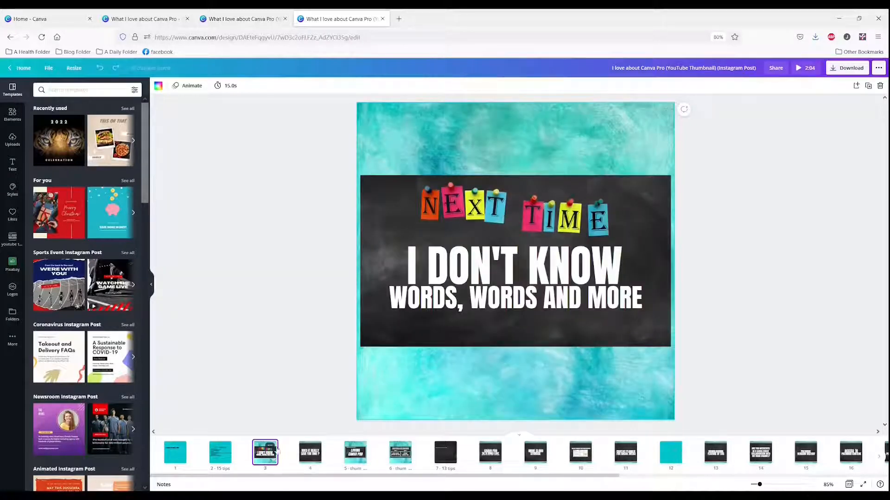
click(383, 407)
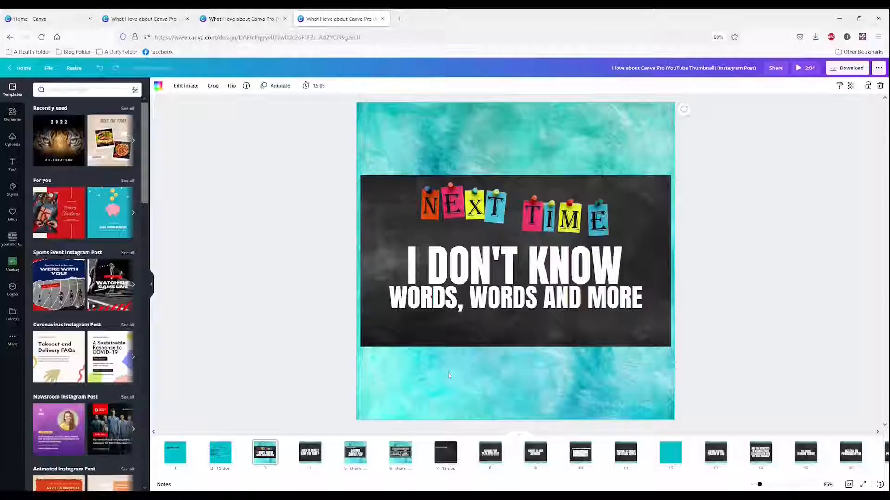
click(387, 213)
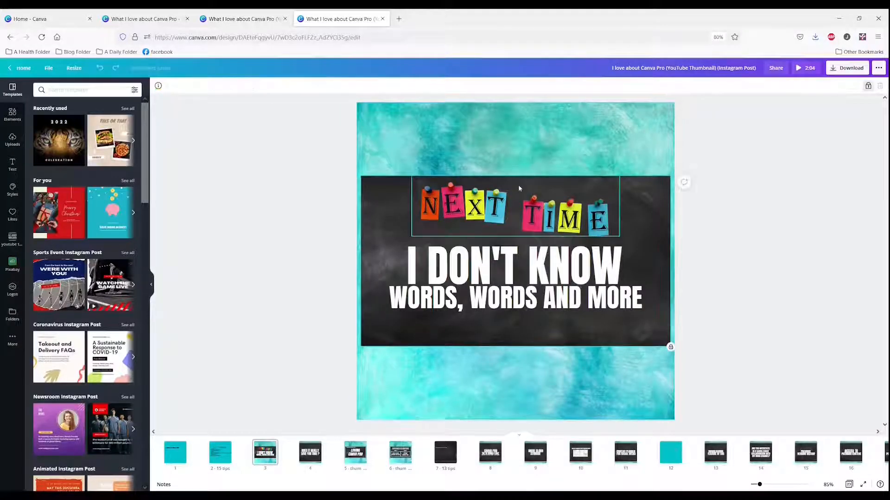
click(868, 86)
key(Escape)
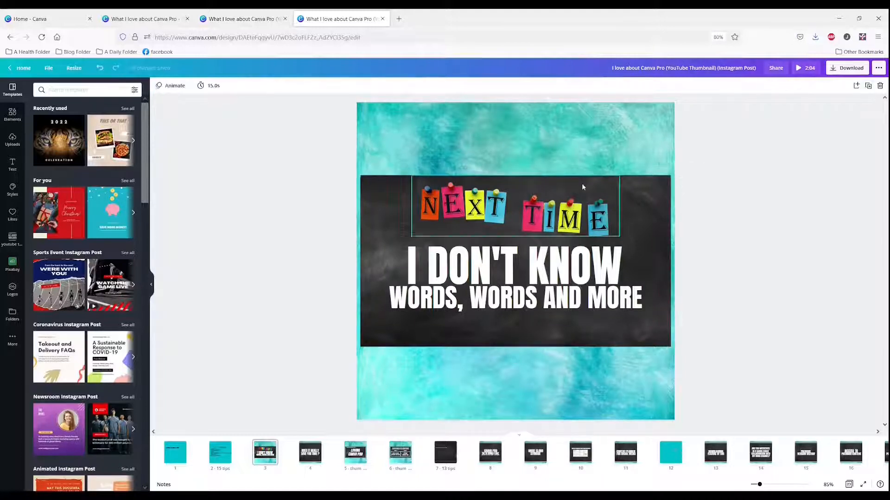
Stretch the chalkboard image to nearly the full height of the square page and align it to the middle.
click(636, 206)
drag(518, 175, 518, 105)
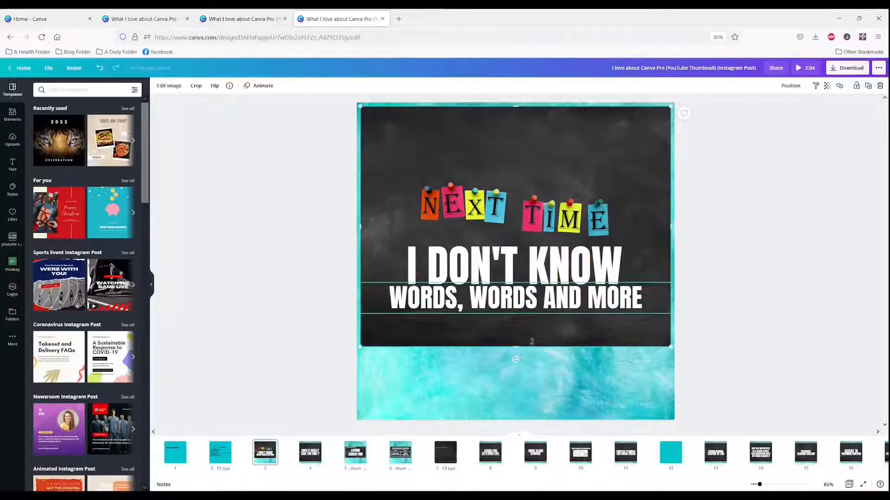
click(791, 86)
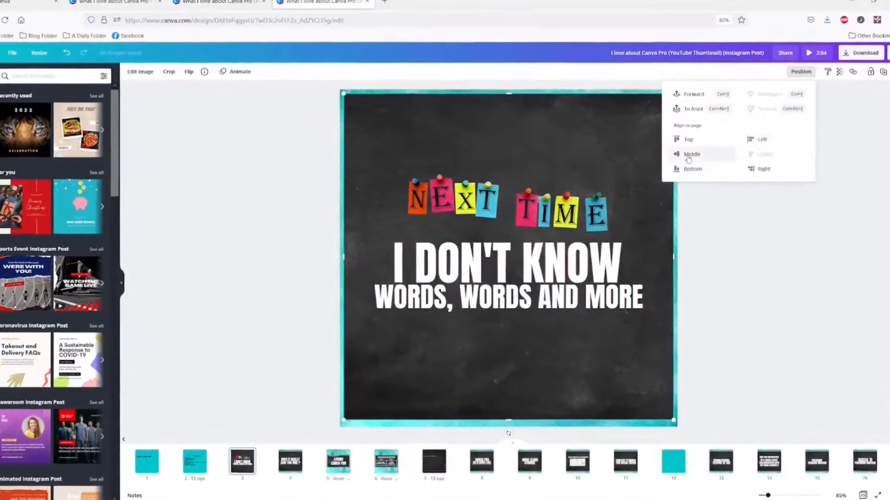
Enlarge the NEXT TIME graphic to almost the chalkboard's width and move it to the top of the chalkboard.
click(415, 190)
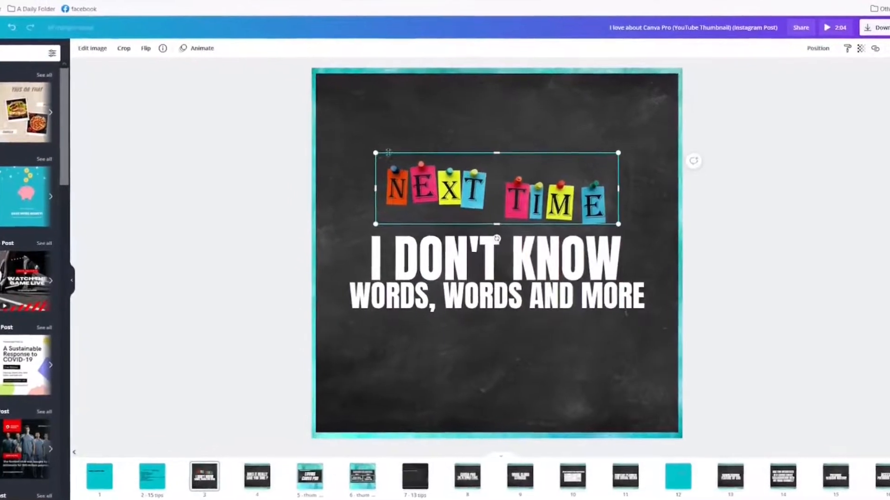
drag(376, 153, 319, 128)
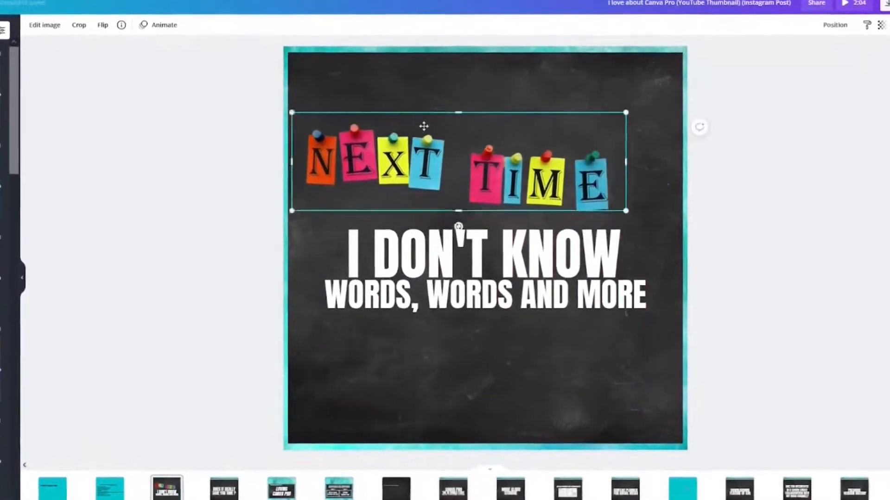
drag(424, 126, 449, 69)
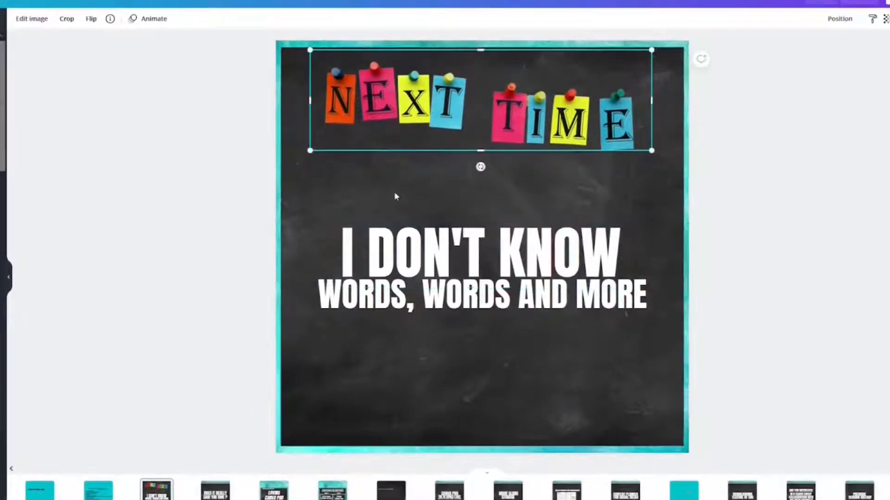
Group the heading and subheading text below NEXT TIME, enlarge the group to nearly the chalkboard's width and centre it.
click(365, 203)
click(368, 250)
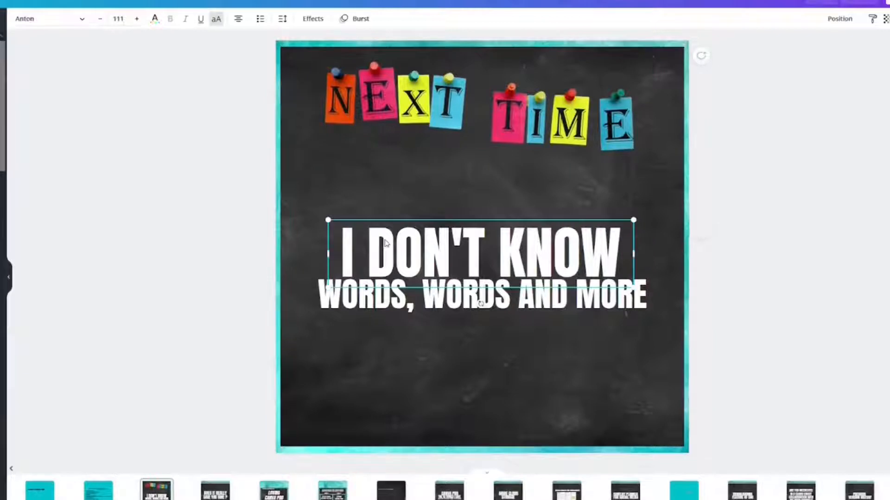
shift+click(371, 303)
click(797, 18)
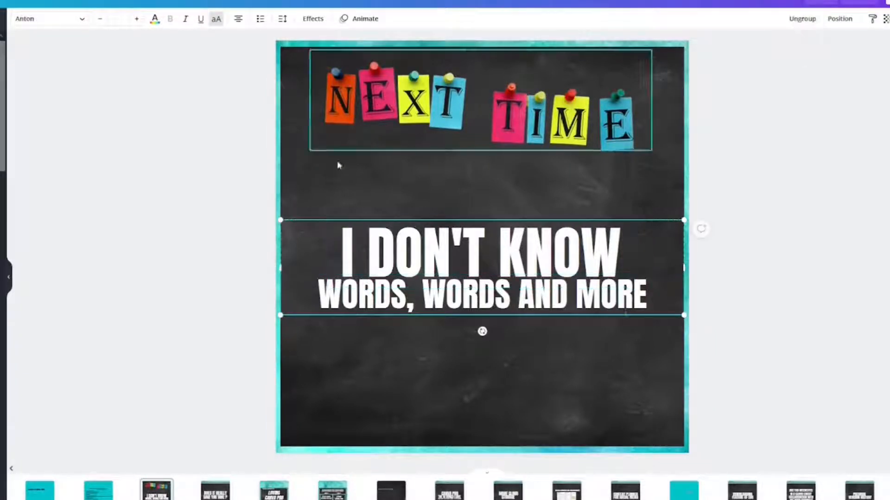
drag(277, 223, 190, 194)
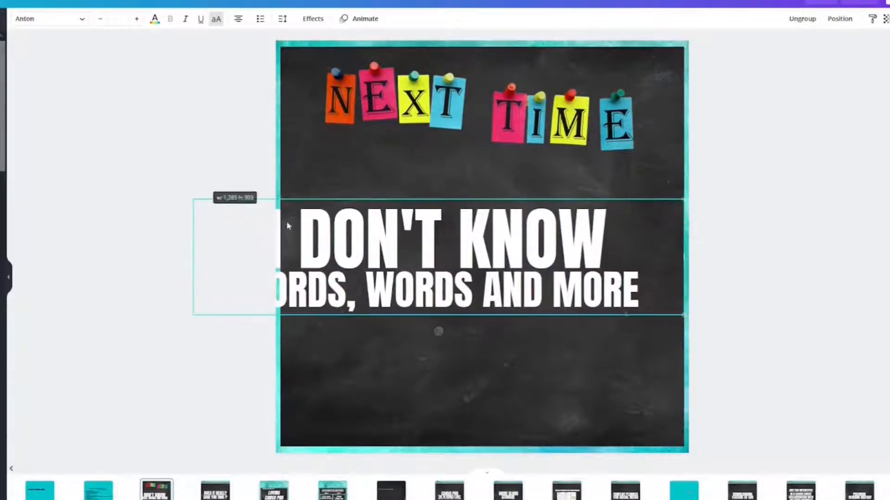
drag(432, 259, 476, 249)
drag(476, 249, 480, 245)
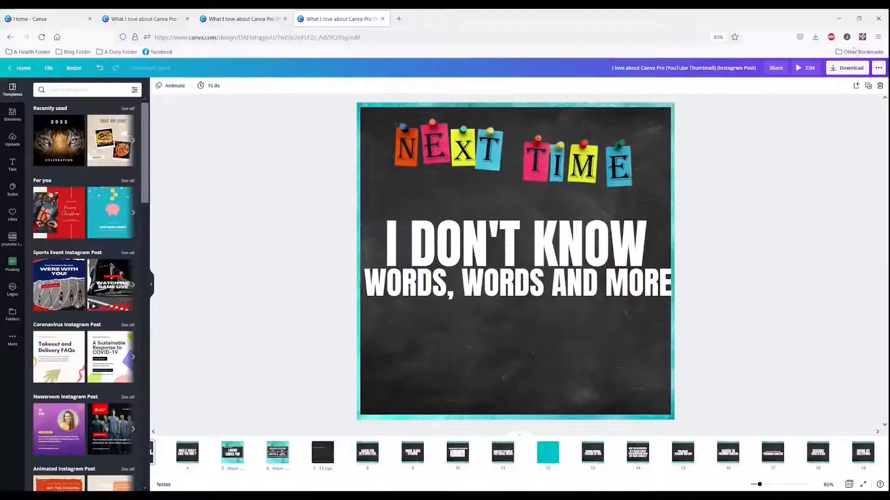
Open the sharing options for the Instagram copy and choose to schedule the post.
click(833, 68)
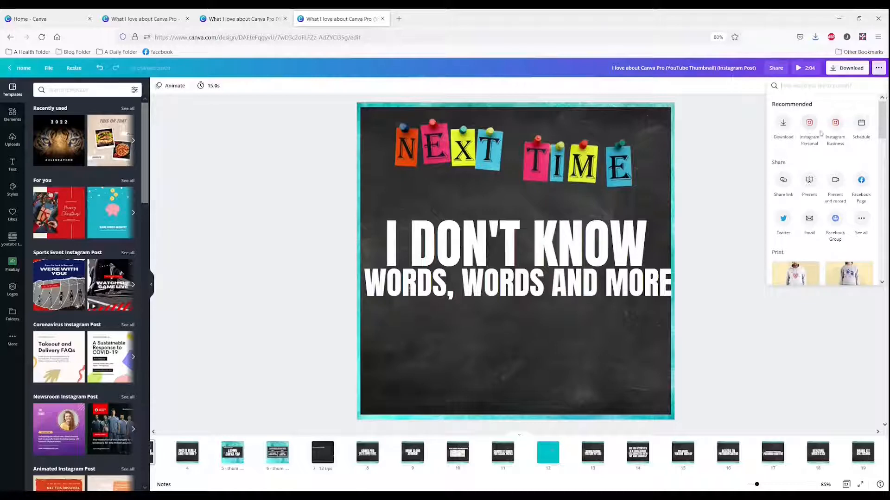
click(860, 123)
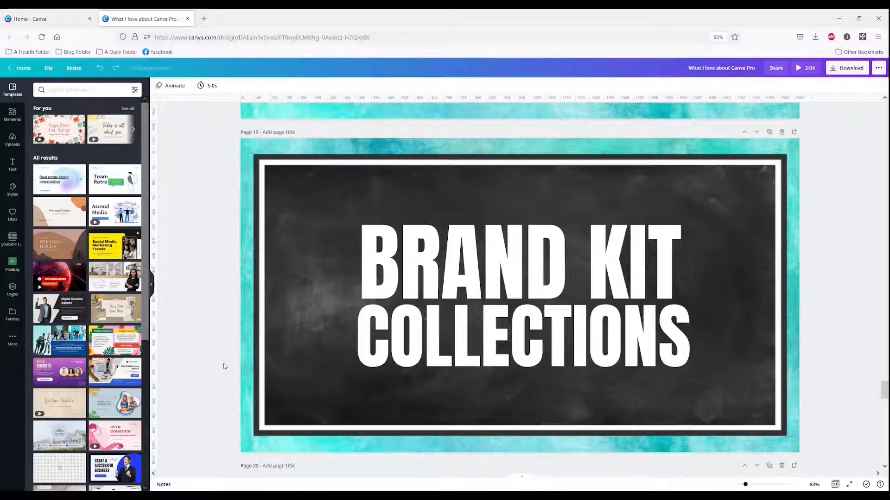
Open the color options for the background image on page 19 of the What I love about Canva Pro design.
click(389, 299)
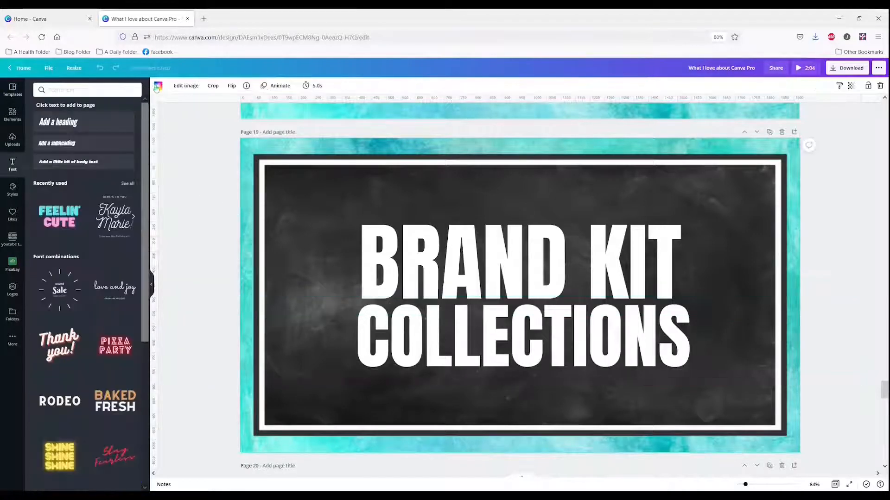
click(158, 85)
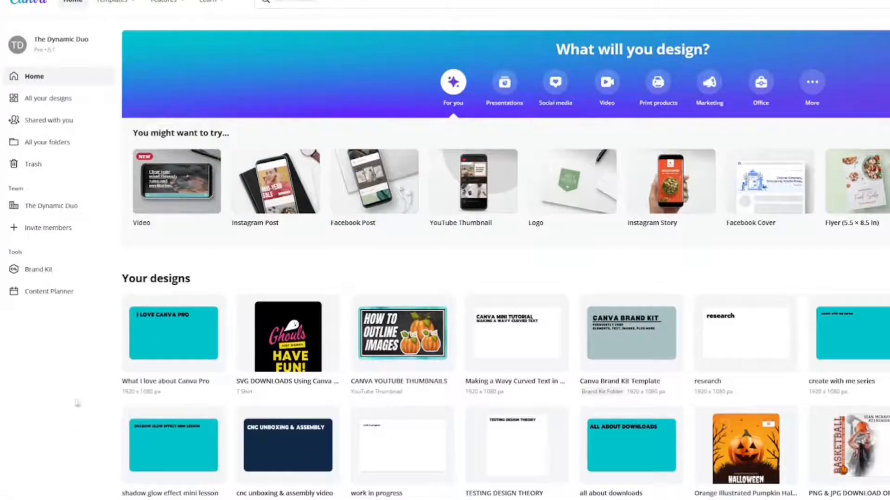
Open the Brand Kit and browse the suggested color palettes.
click(32, 273)
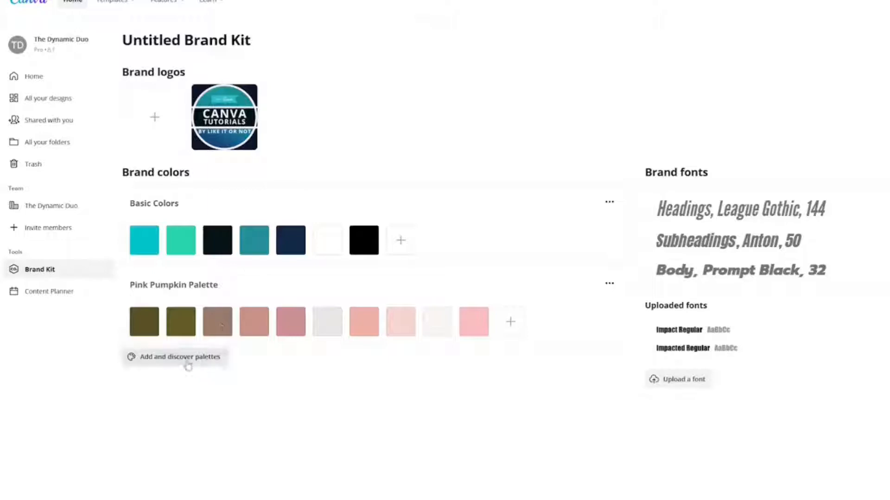
click(187, 363)
click(373, 111)
click(190, 361)
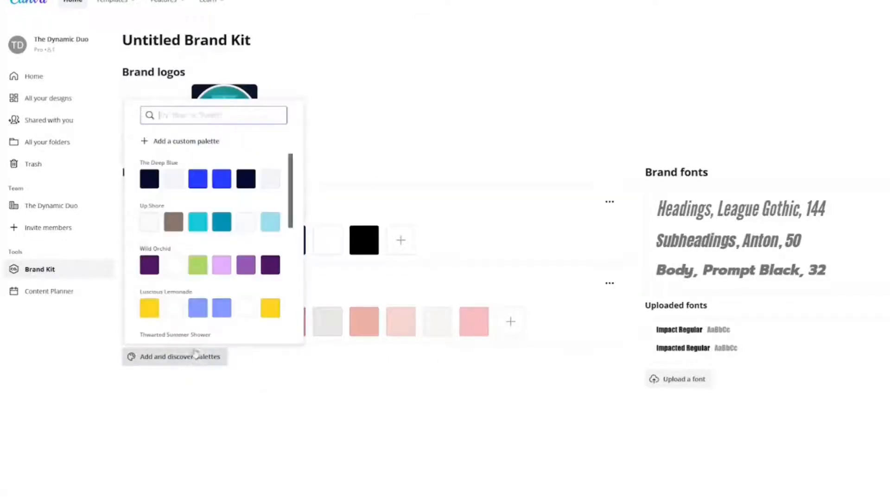
click(222, 224)
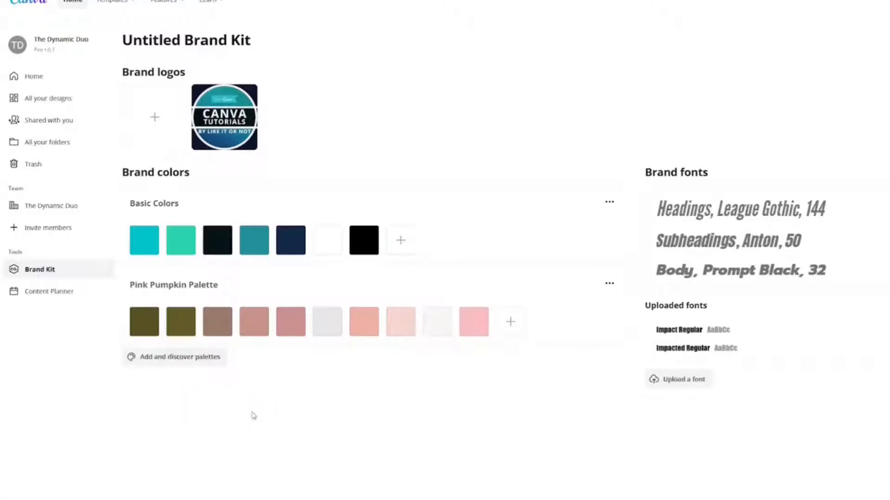
Search the suggested palettes for autumn and add the Autumn Reflections palette to the brand colors.
click(143, 358)
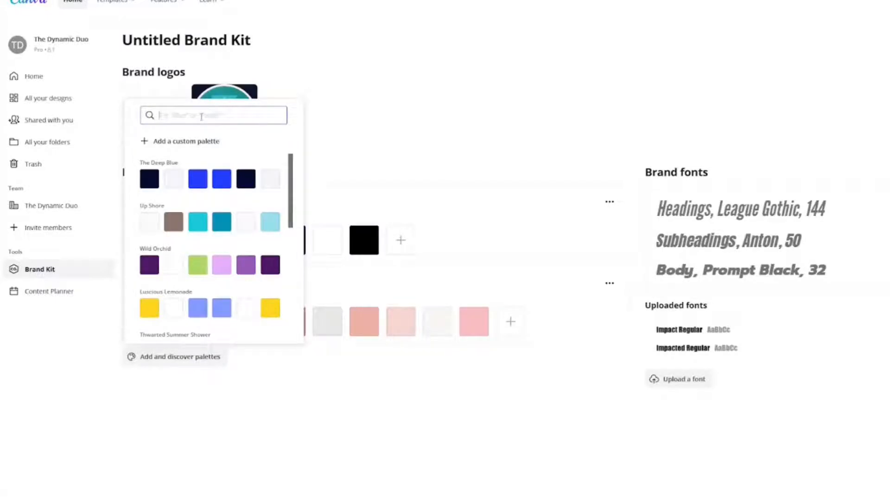
text(autumn)
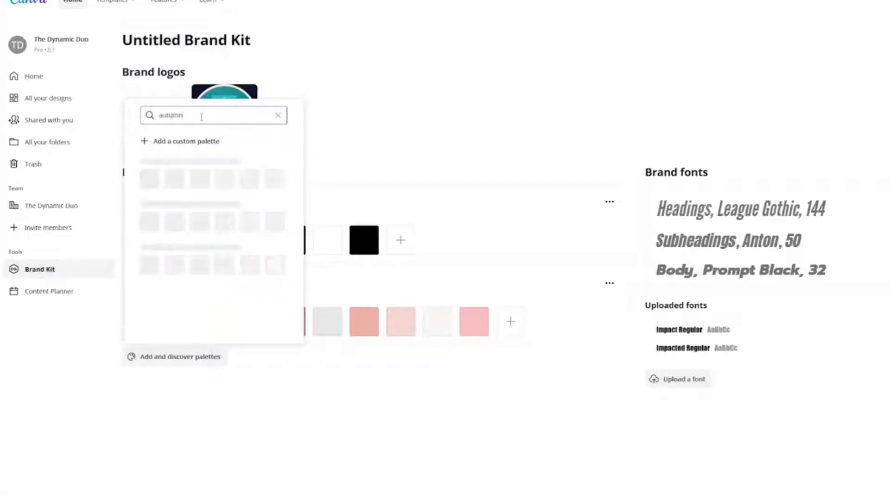
scroll(196, 247, down, 2)
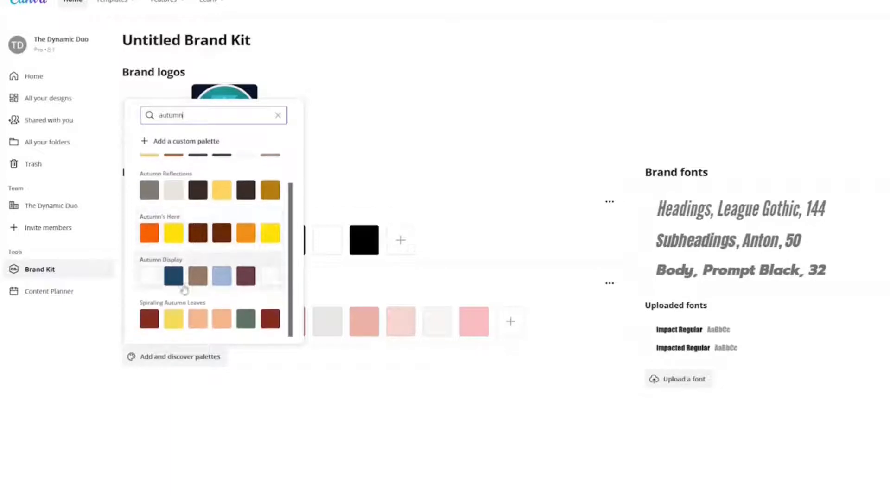
scroll(183, 285, up, 1)
scroll(180, 274, down, 1)
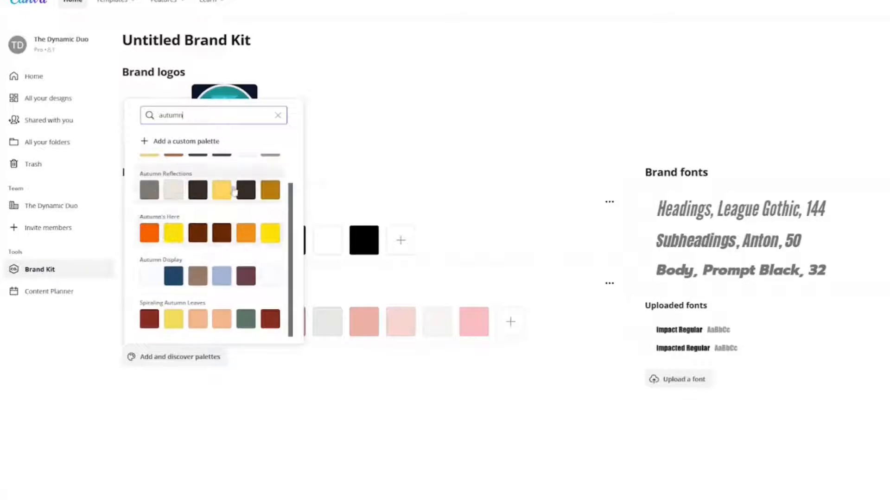
click(208, 195)
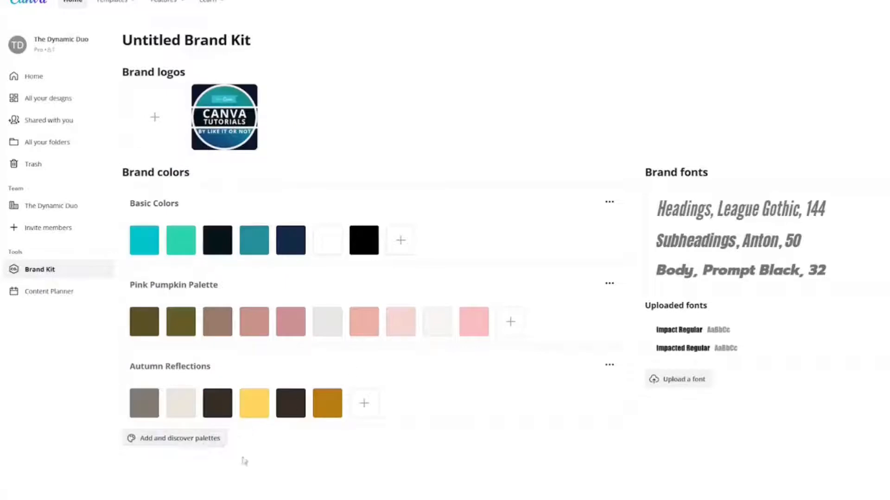
Create a blank Instagram Post design from the custom size options, using a width of 1080 px.
click(68, 1)
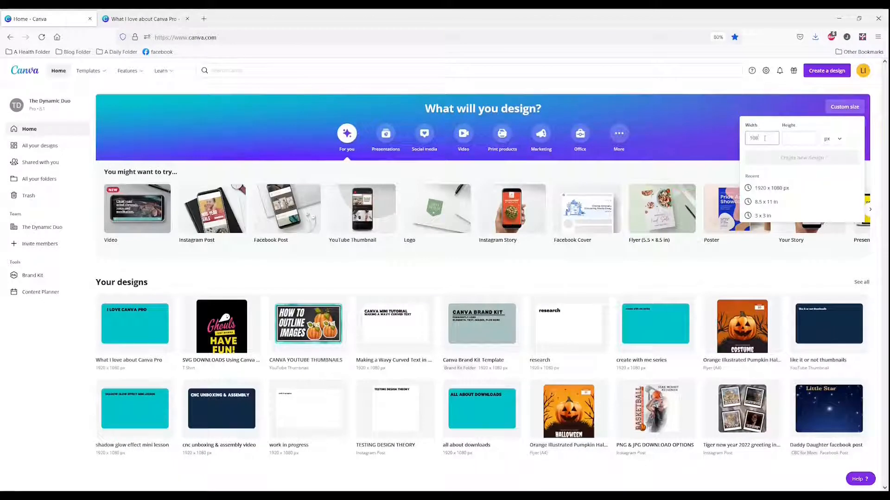
text(1080)
key(Tab)
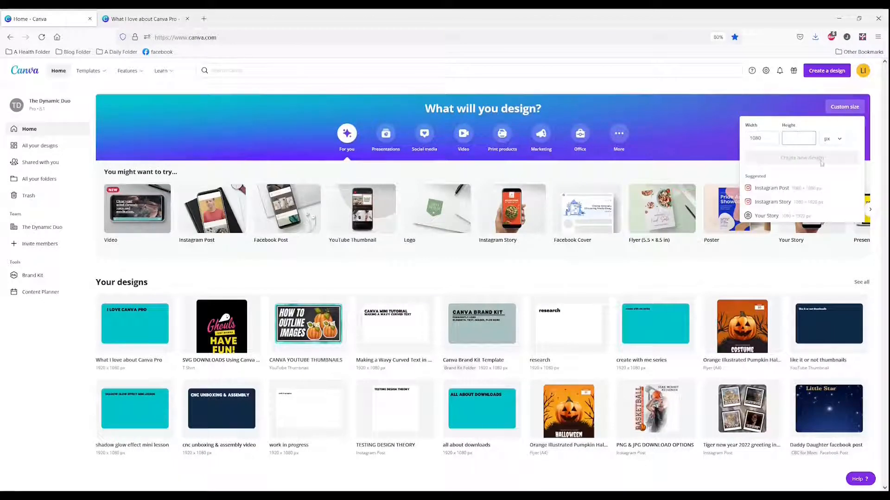
click(808, 191)
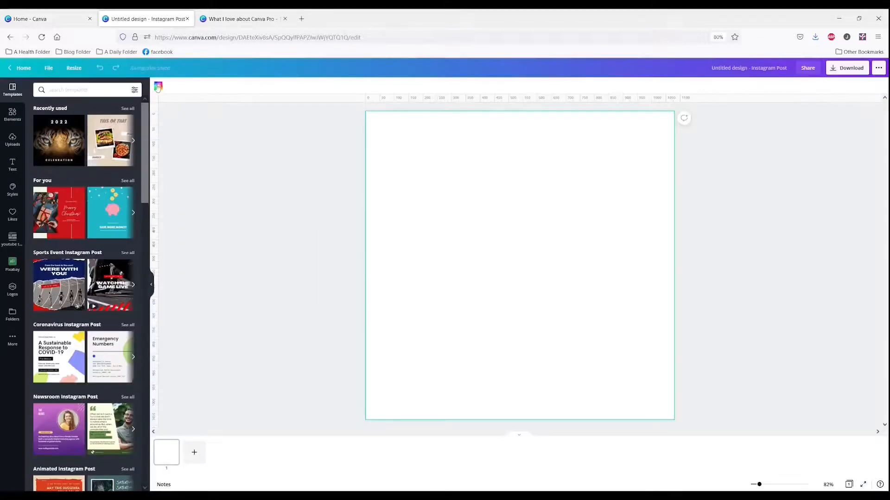
Try the yellow and dark brown Autumn Reflections colors as the page background, and finish with the light beige.
click(157, 87)
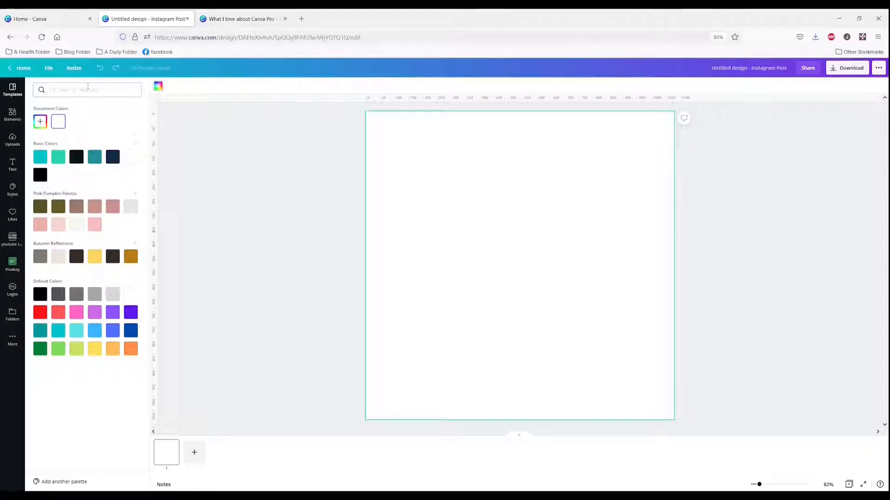
click(94, 257)
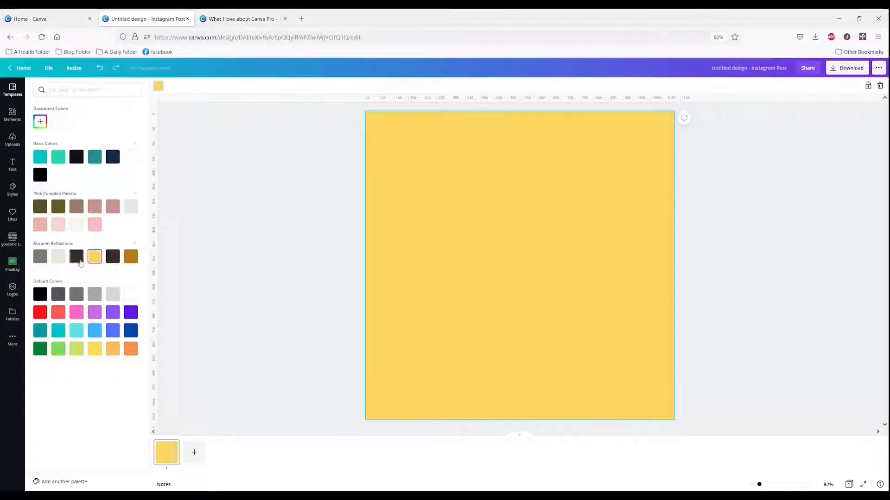
click(76, 257)
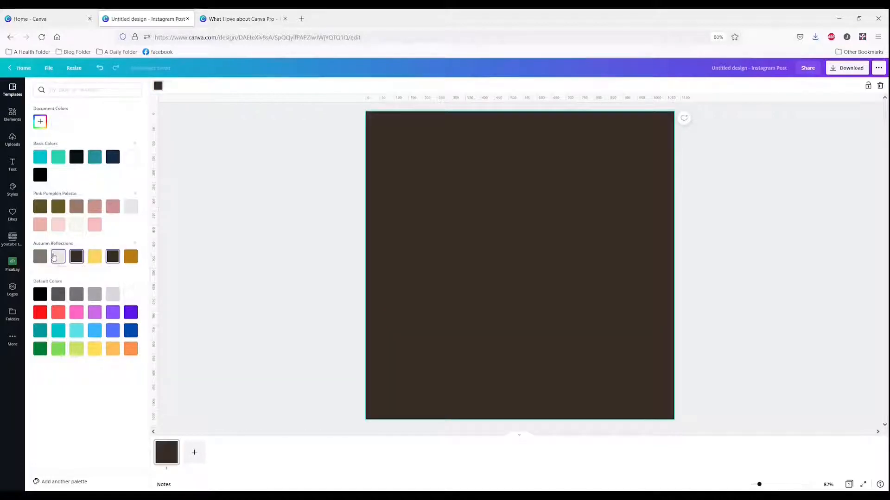
click(59, 259)
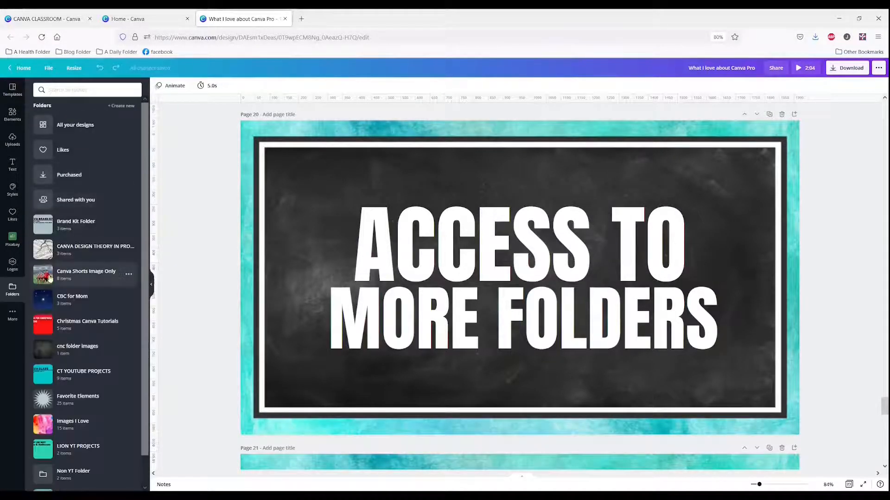
Try the rainbow watercolor image from the Images I Love folder on page 20, and delete it again.
scroll(50, 278, down, 1)
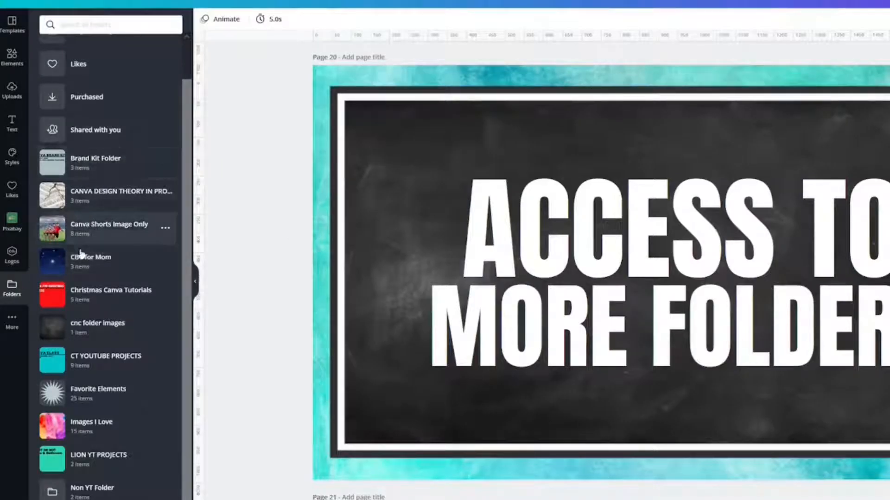
click(89, 422)
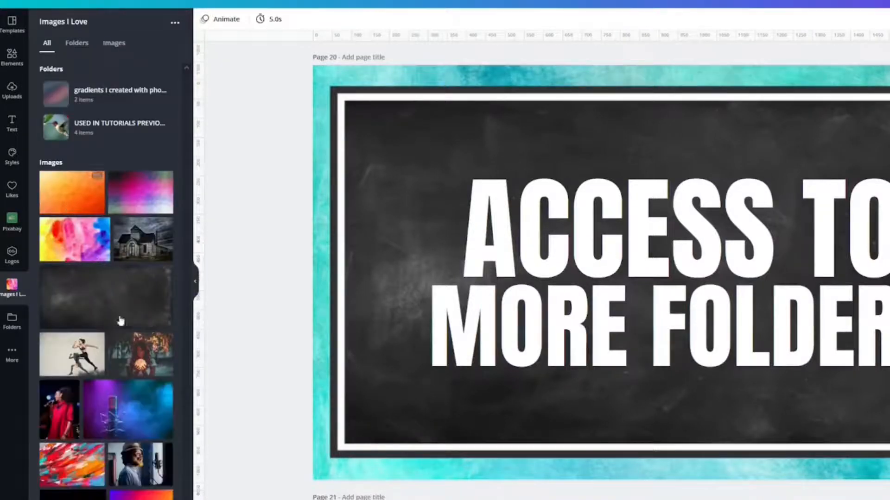
drag(100, 227, 480, 160)
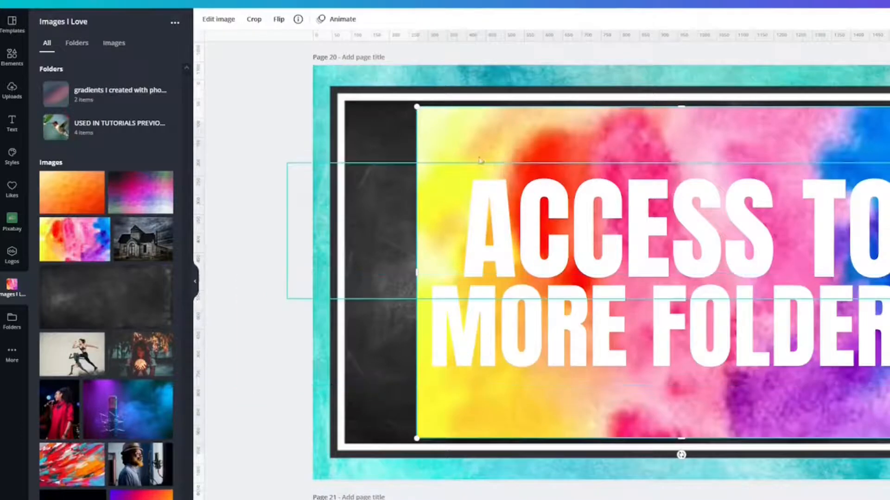
key(Delete)
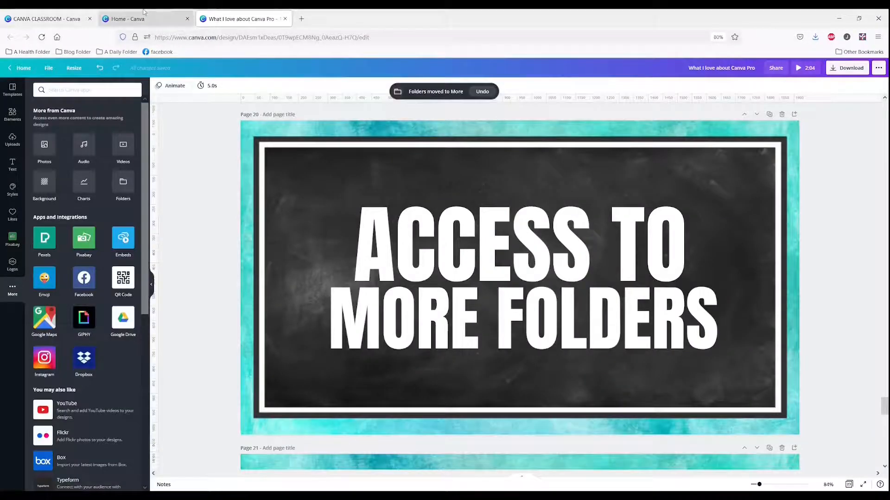
Switch to the Canva home page, list all folders and open the CT YOUTUBE PROJECTS folder.
click(144, 14)
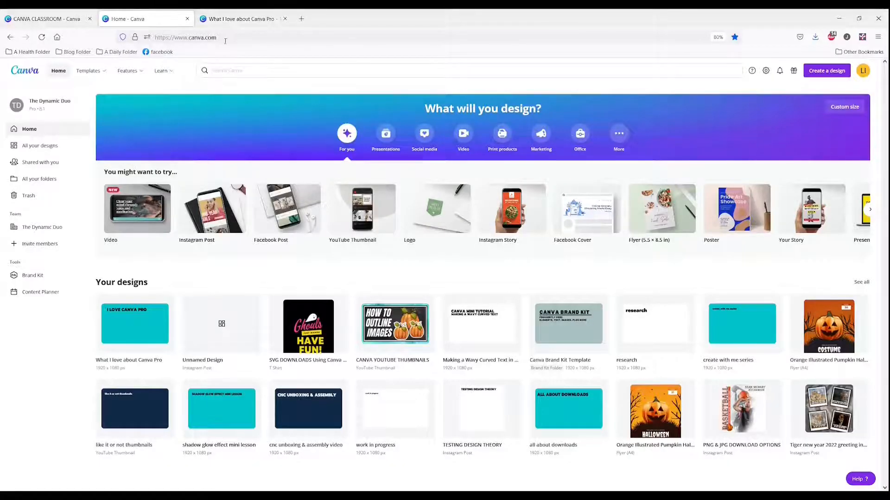
click(27, 180)
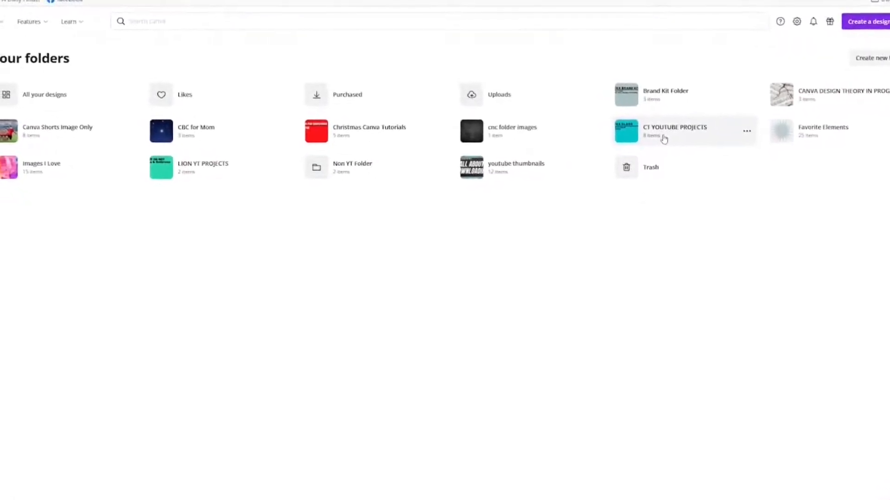
click(652, 135)
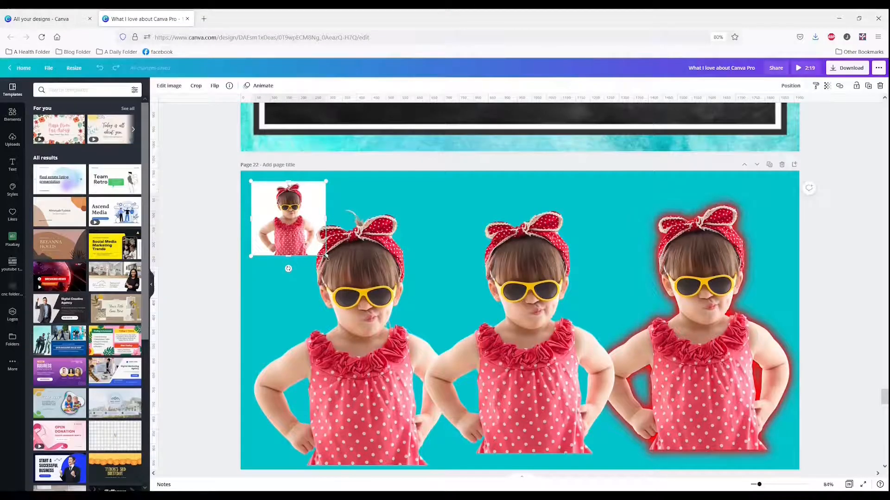
Enlarge the small photo of the girl on page 22 slightly and remove its white background with Background Remover.
drag(325, 256, 357, 288)
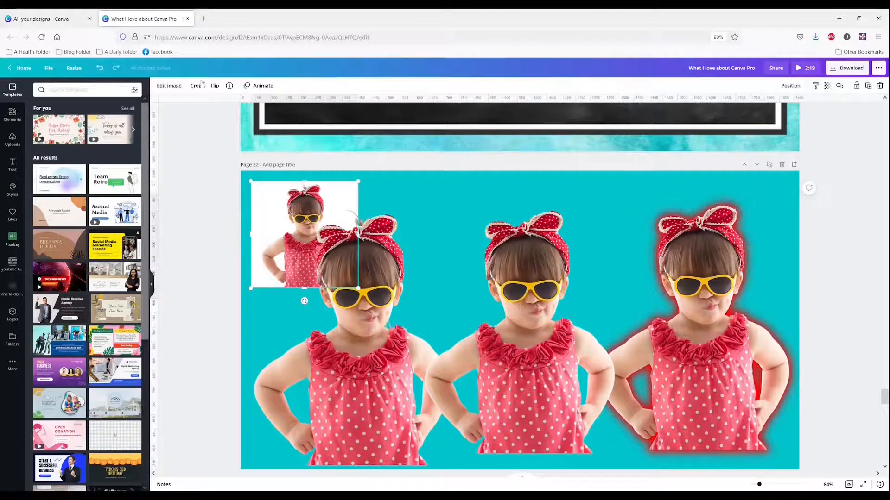
click(168, 85)
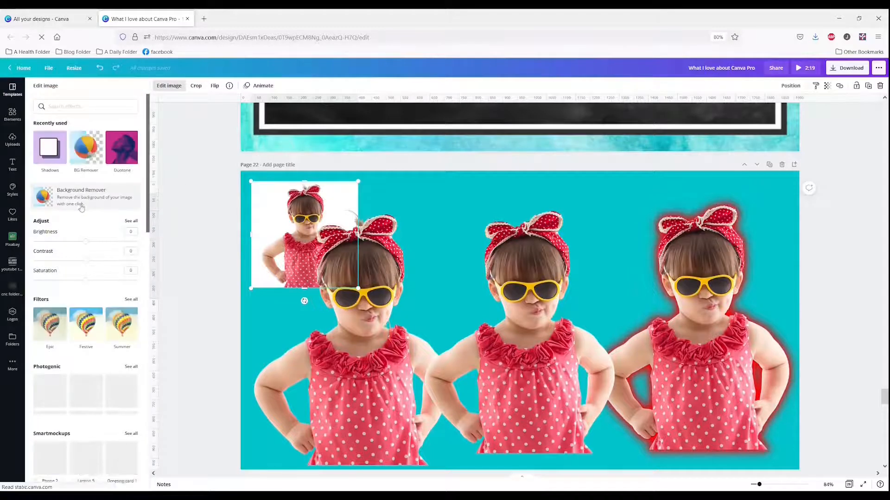
click(57, 198)
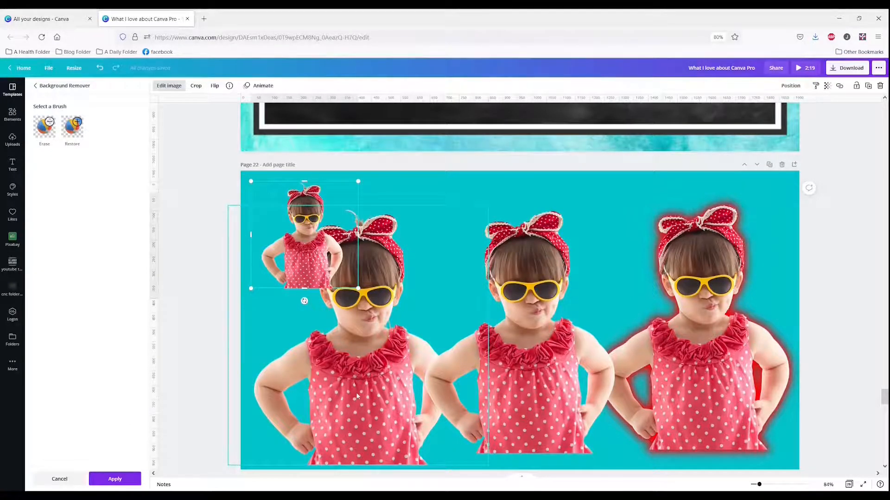
Remove the small cutout of the girl on page 22 and erase the stray mark above the leftmost large cutout's bow with Background Remover.
key(ctrl+z)
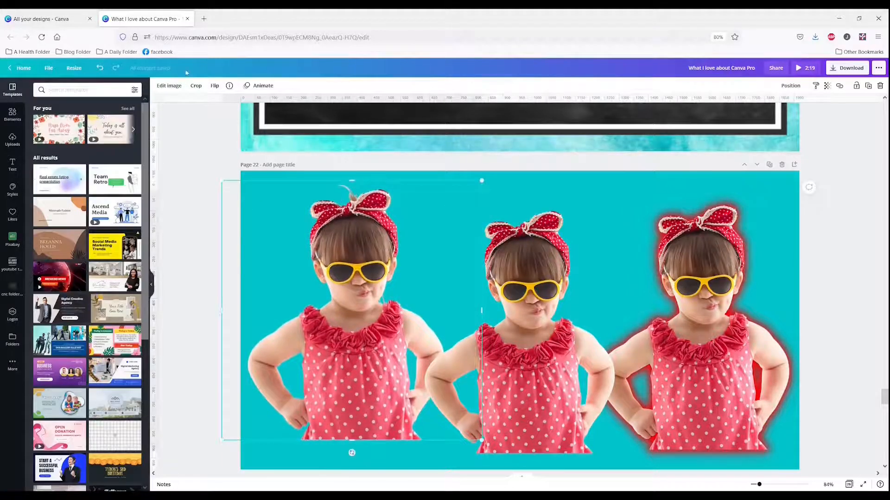
click(170, 86)
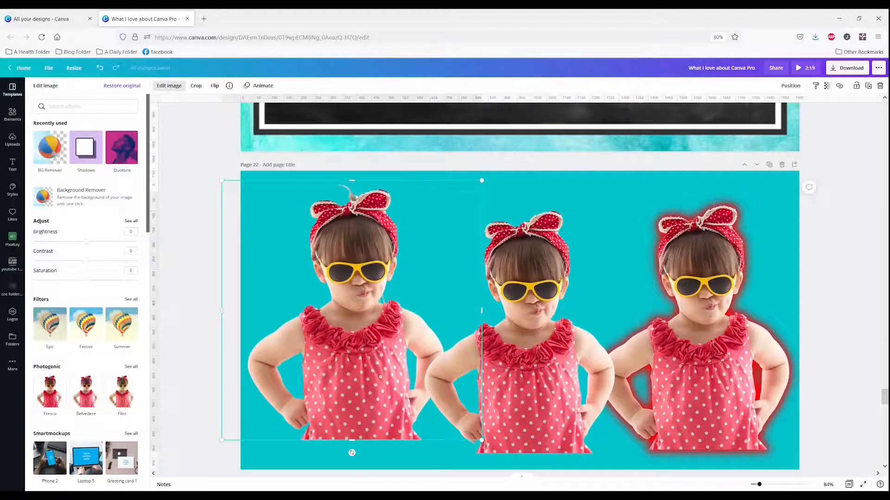
click(71, 202)
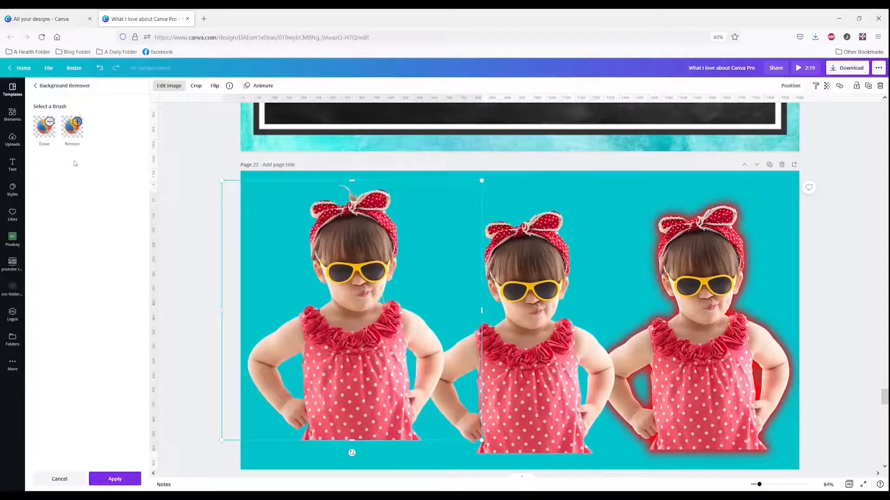
click(46, 125)
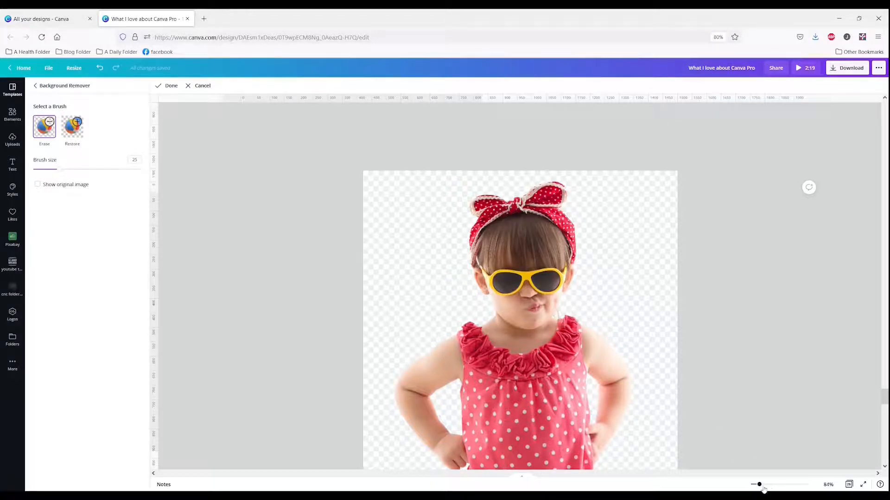
drag(761, 486, 774, 490)
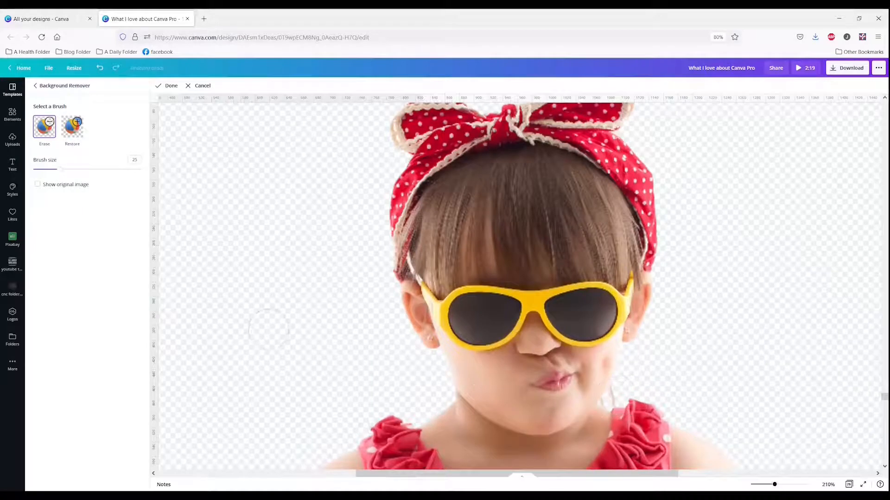
click(44, 170)
click(168, 86)
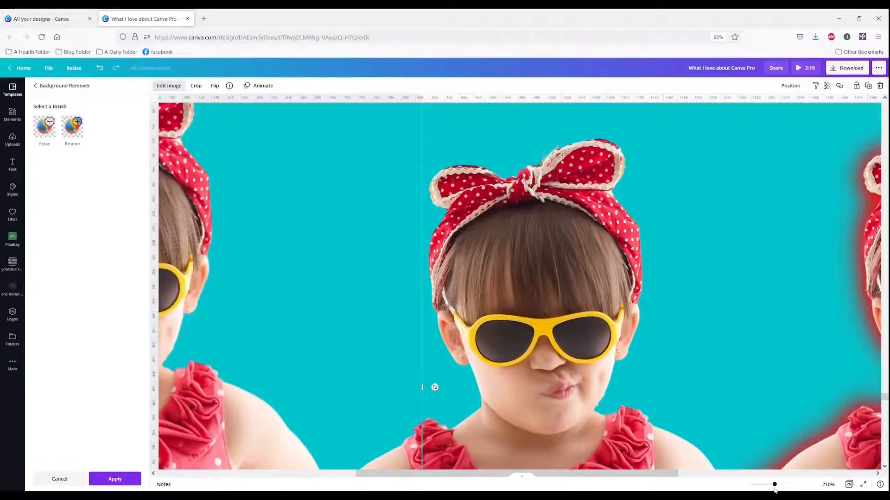
Delete the leftmost and middle cutouts of the girl from page 22, keeping the one with the red glow.
drag(775, 486, 758, 485)
click(528, 356)
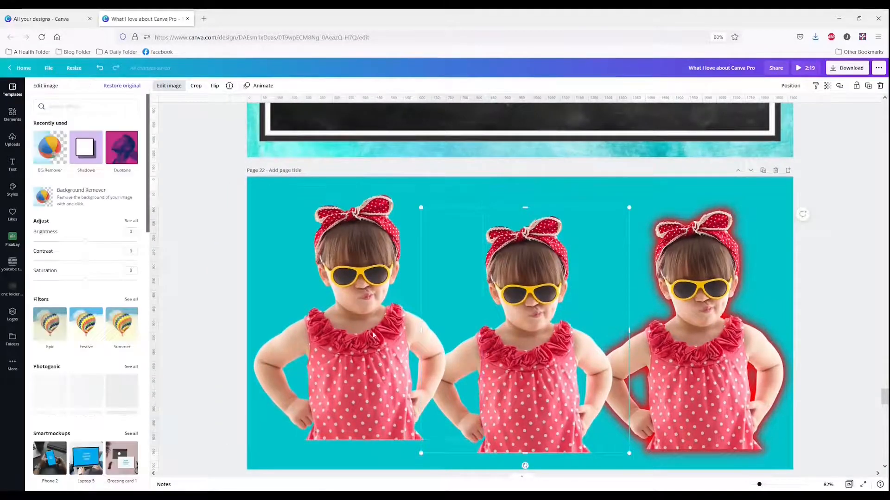
click(364, 337)
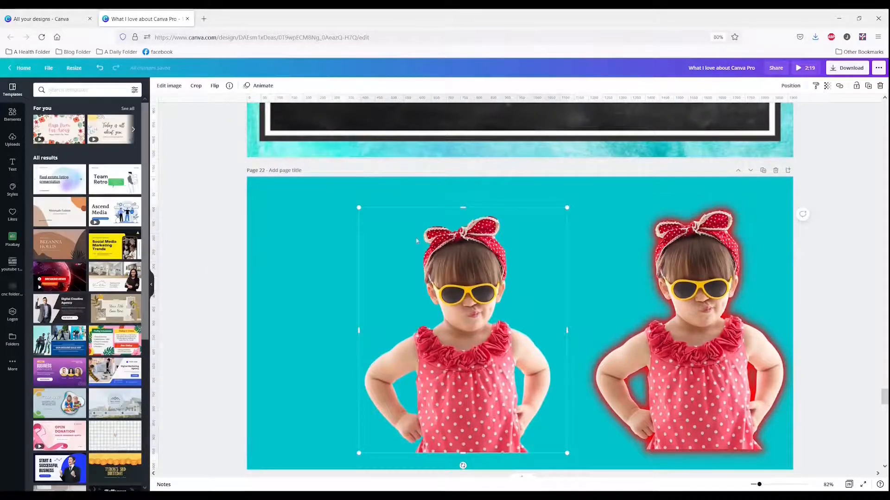
click(168, 85)
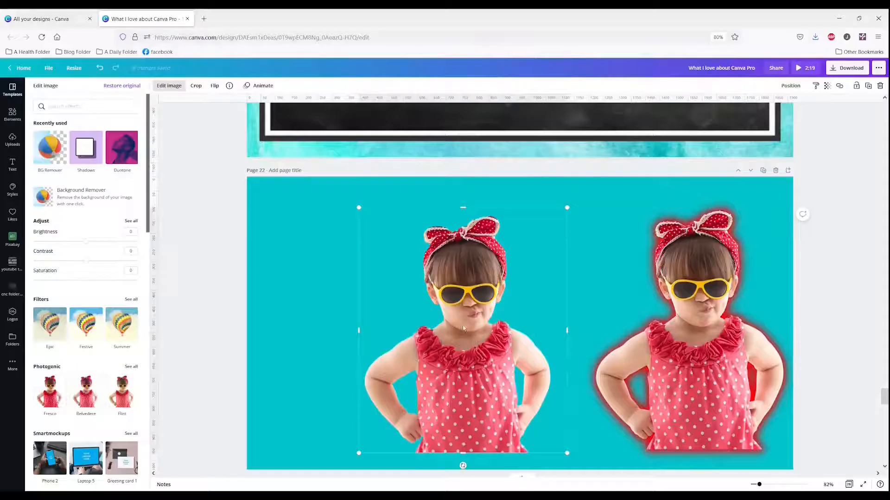
key(Delete)
Move the red-glow cutout of the girl toward the left half of page 22.
click(652, 328)
drag(651, 328, 416, 326)
click(640, 324)
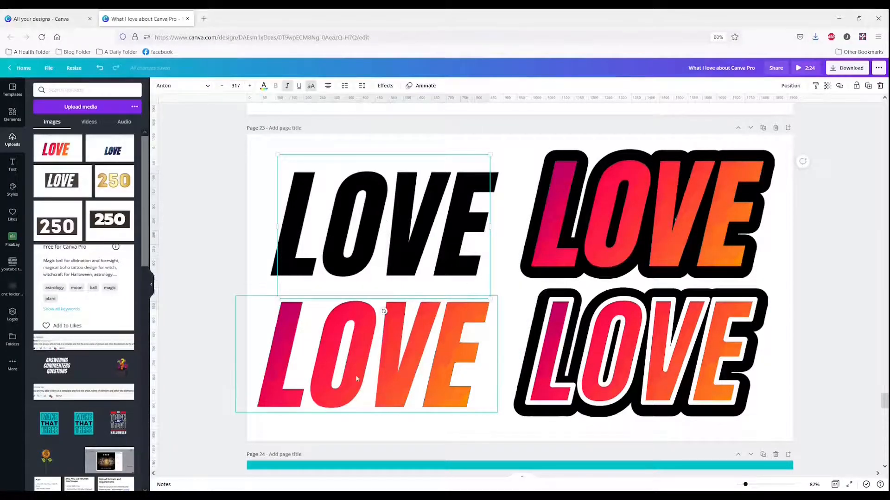
Examine the gradient LOVE image on page 23 with its image editing options, and the two outlined LOVE versions beside it.
click(344, 389)
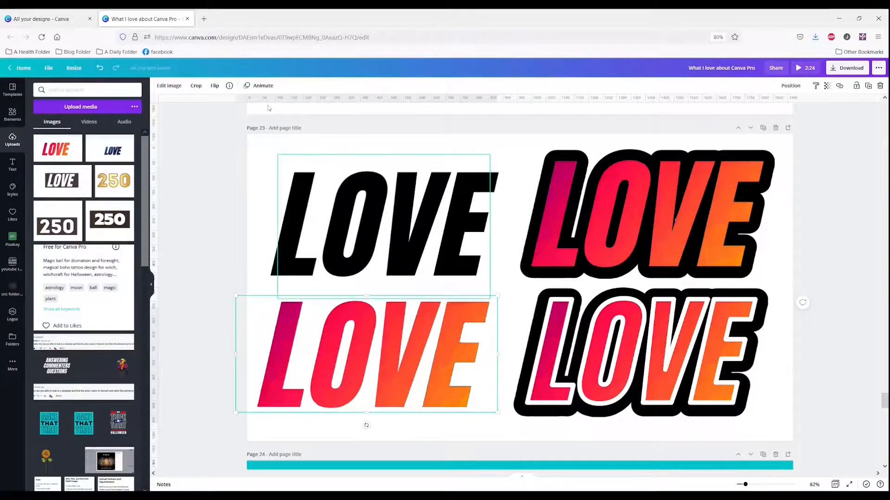
click(174, 90)
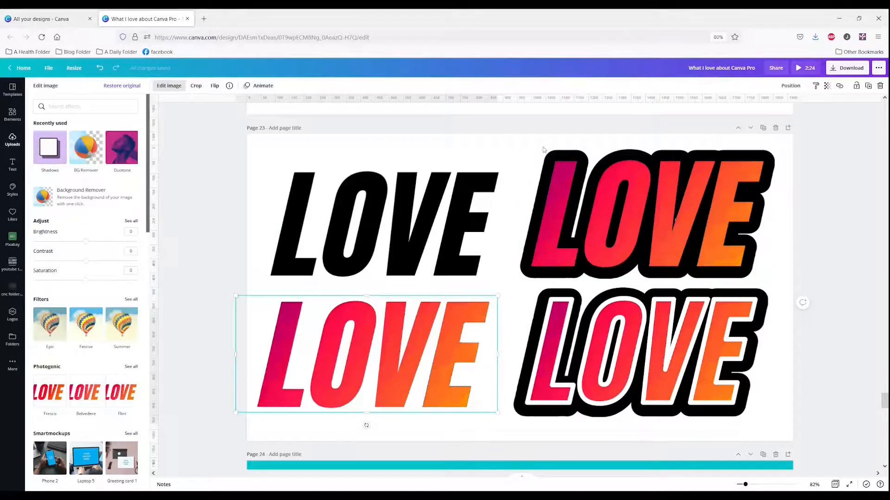
click(584, 161)
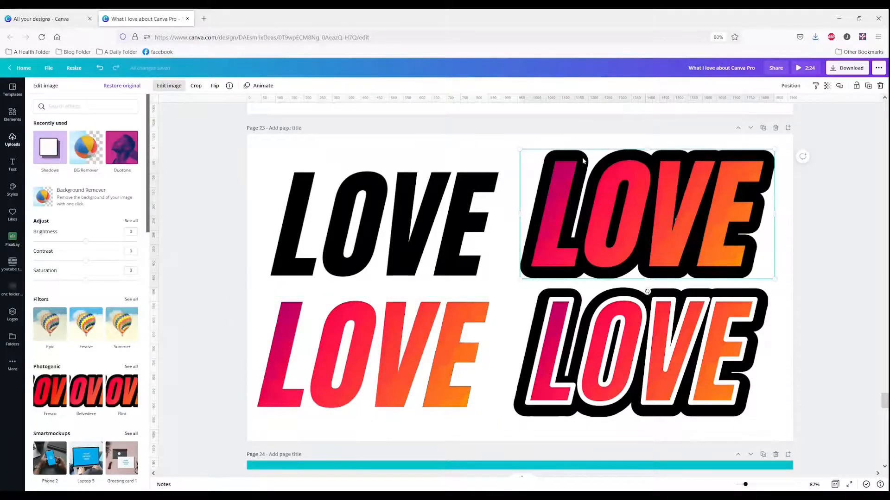
click(605, 345)
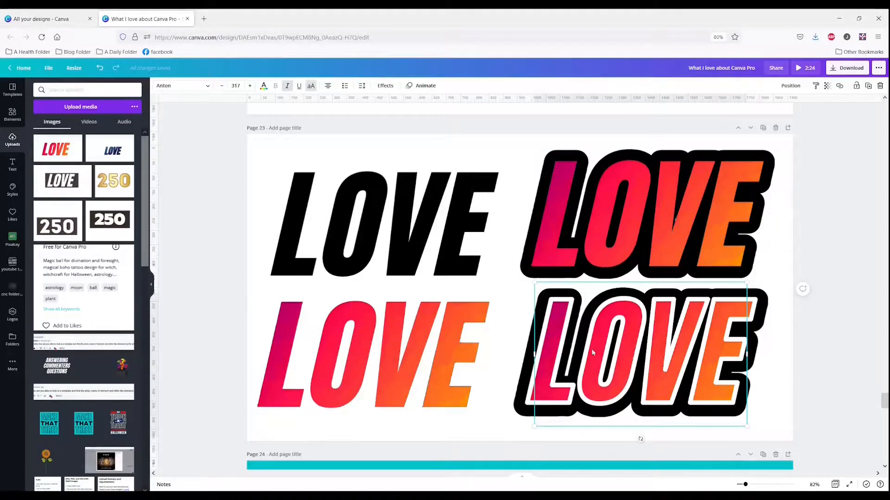
mouse_move(593, 353)
mouse_down()
mouse_move(552, 369)
mouse_move(606, 342)
mouse_up()
click(860, 242)
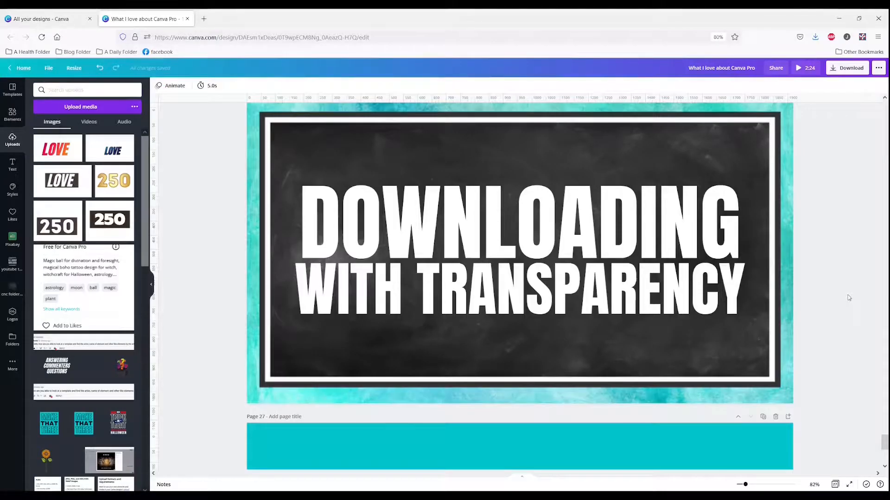
Switch to the Canva Brand Kit Template design and select page 2, CANVA OVERLAY FOR TEXT.
scroll(849, 298, down, 2)
scroll(849, 298, down, 4)
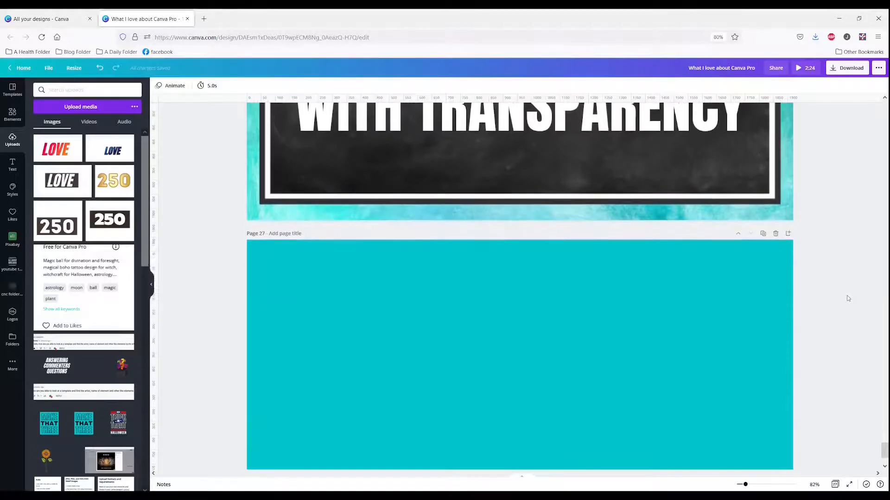
click(648, 295)
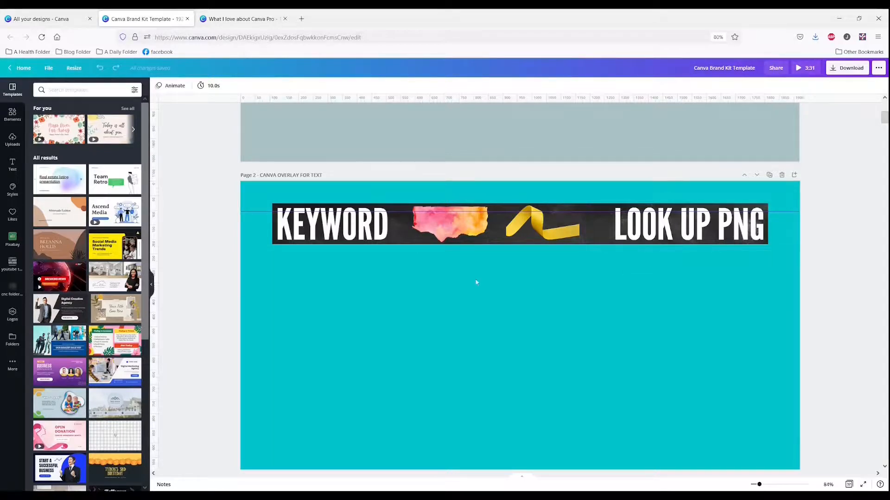
click(263, 348)
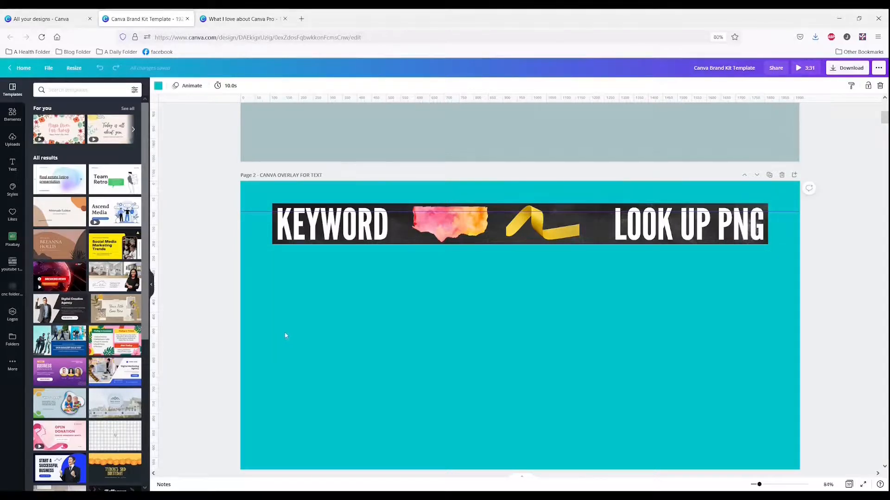
click(450, 224)
click(334, 328)
scroll(345, 301, down, 1)
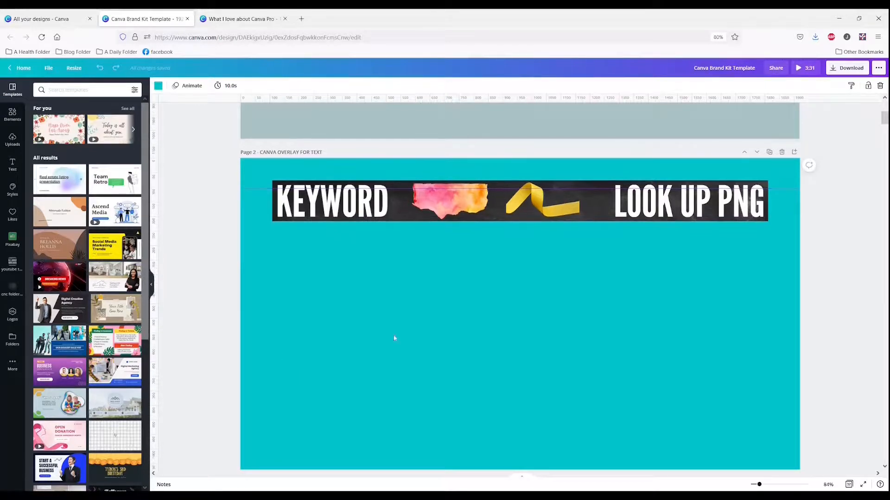
Set the design's download file type to PNG with a transparent background.
click(833, 71)
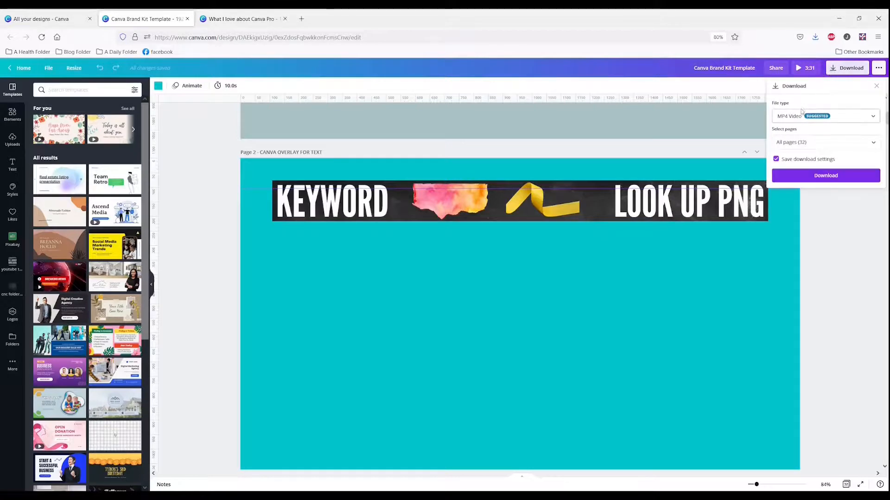
click(800, 116)
click(788, 70)
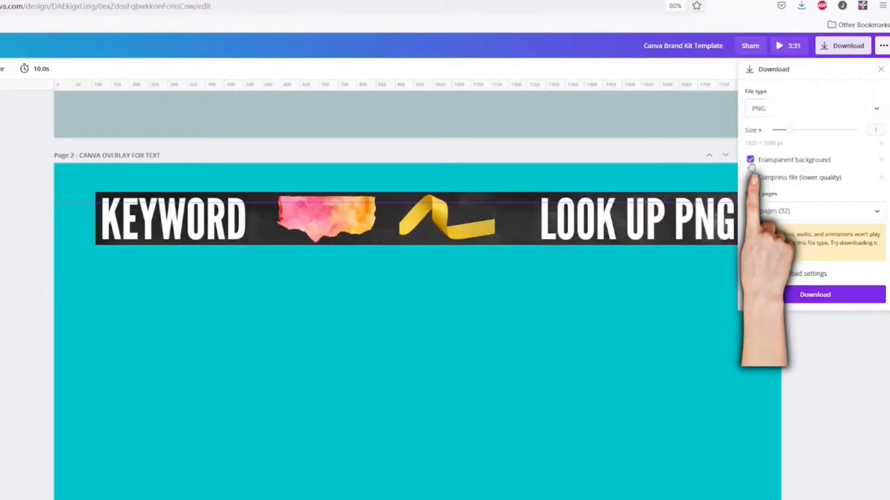
Limit the download to page 2, download it and continue editing the design.
click(806, 211)
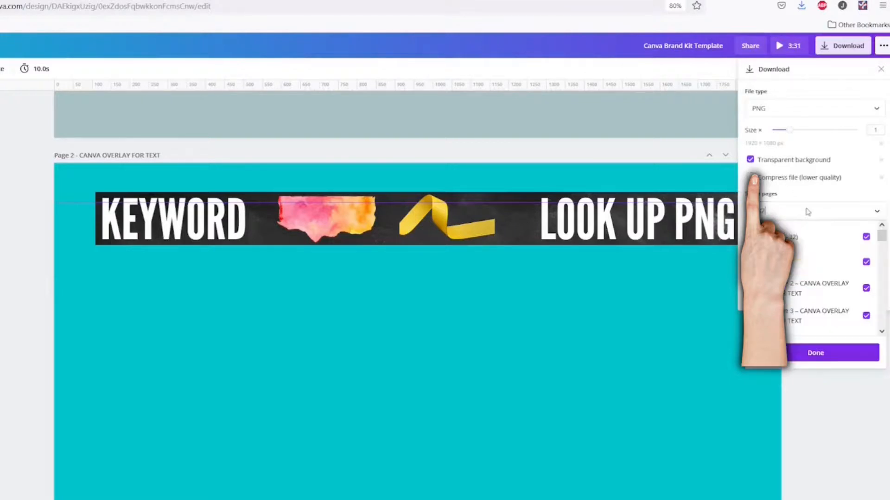
key(BackSpace)
key(BackSpace)
key(BackSpace)
key(BackSpace)
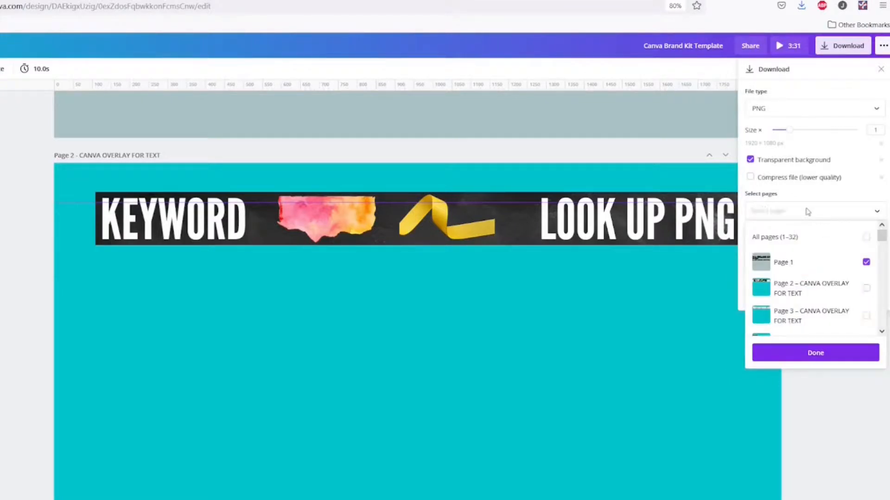
text(2)
click(832, 353)
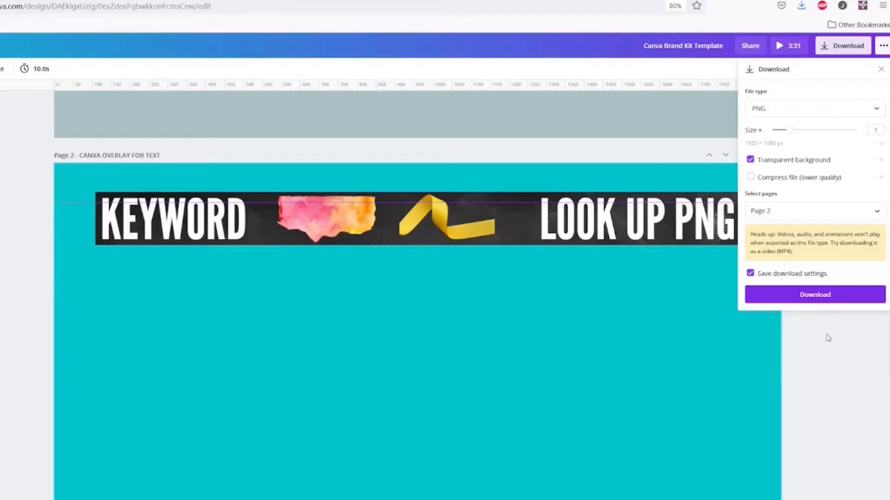
click(814, 296)
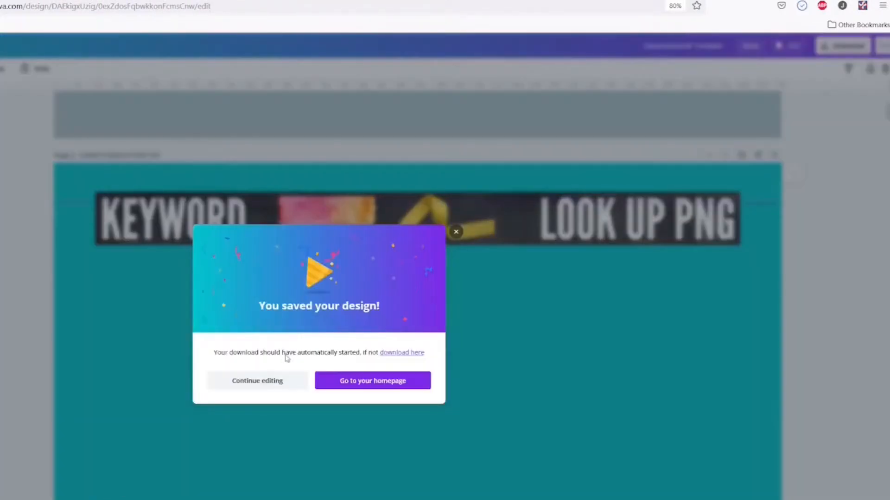
click(263, 382)
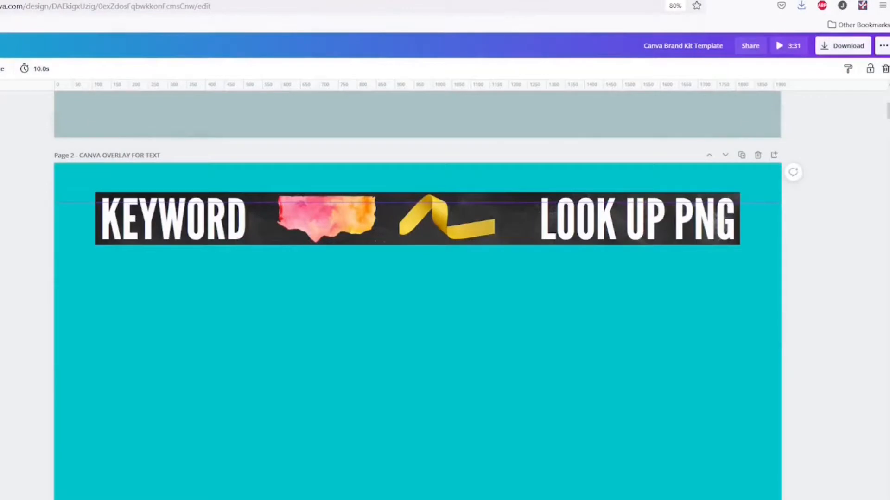